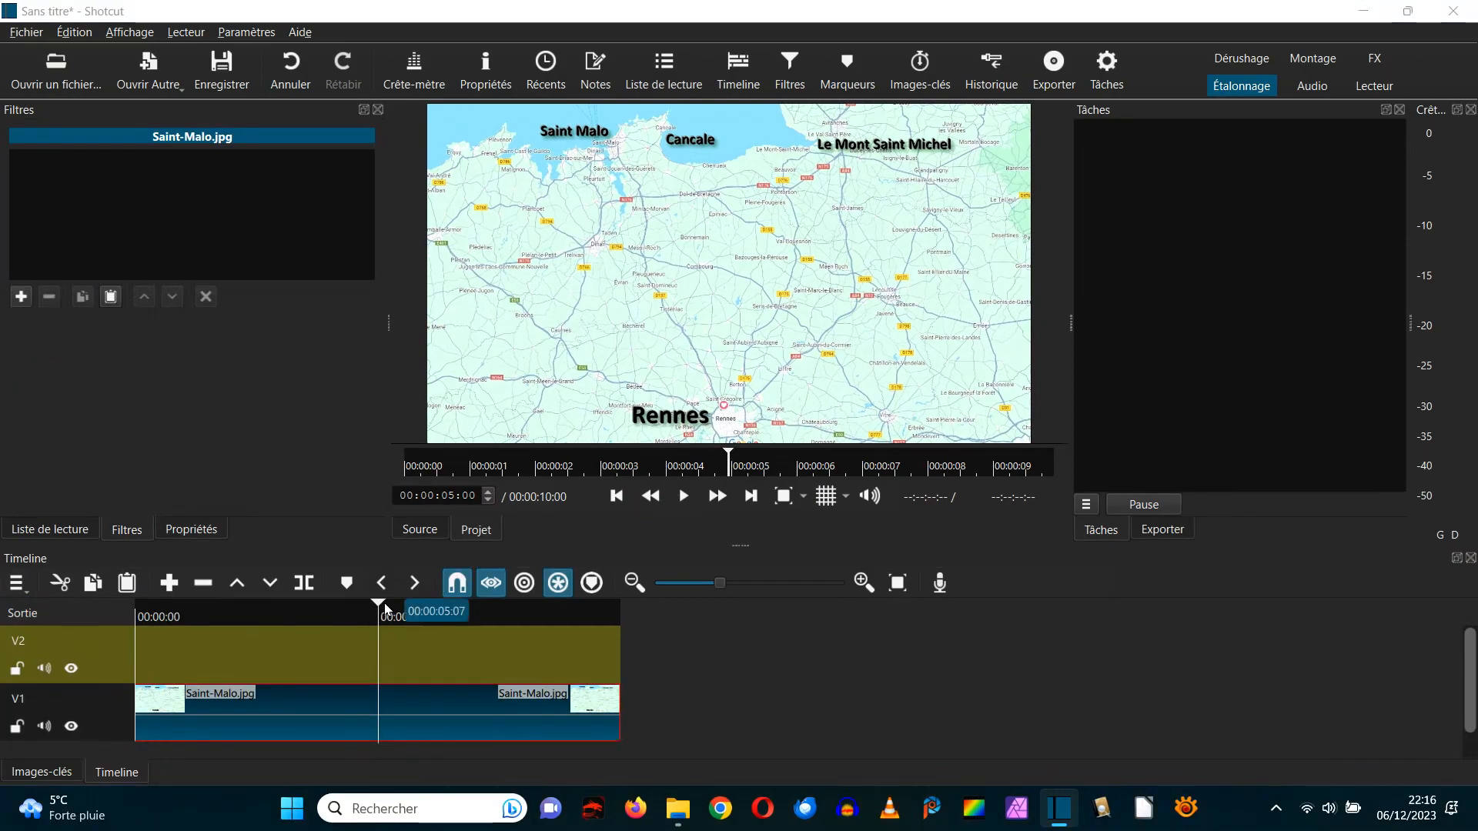
Step: From the start of the timeline, create a transparent Glaxnimate animation with a duration of 10 seconds and add it to the timeline
left_click(311, 613)
left_click_drag(280, 611, 136, 612)
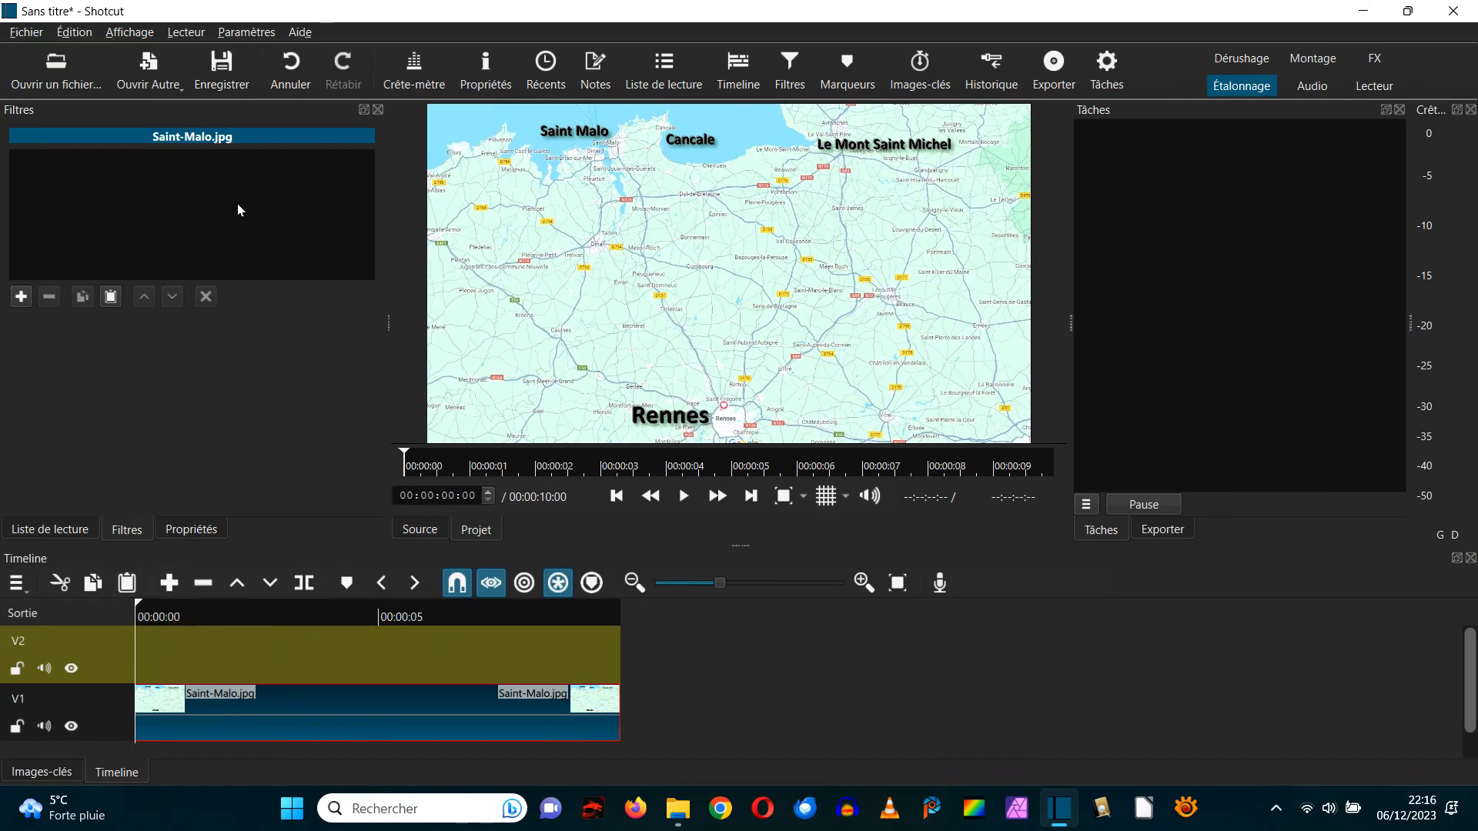
left_click(158, 83)
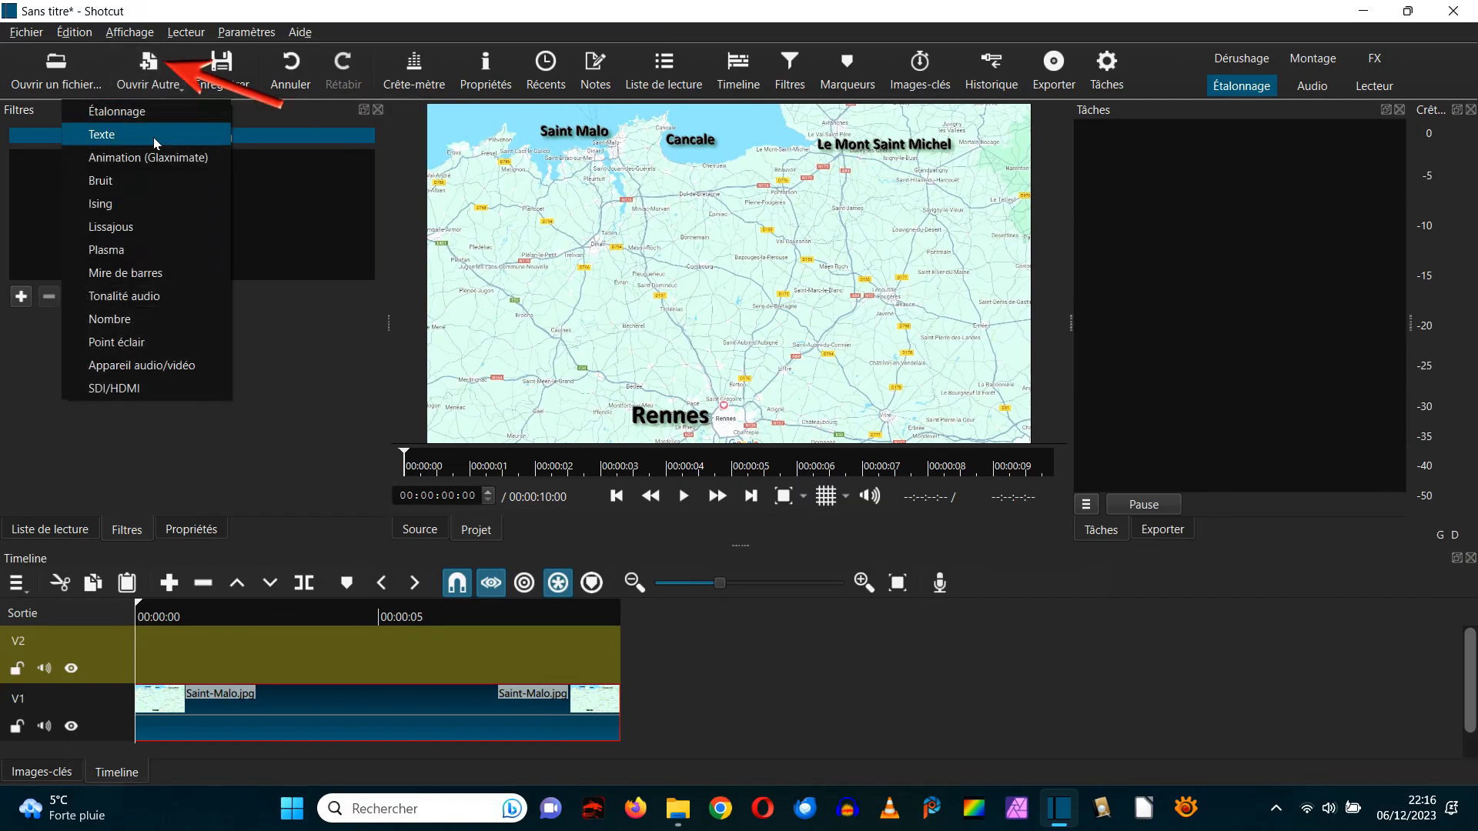
left_click(156, 160)
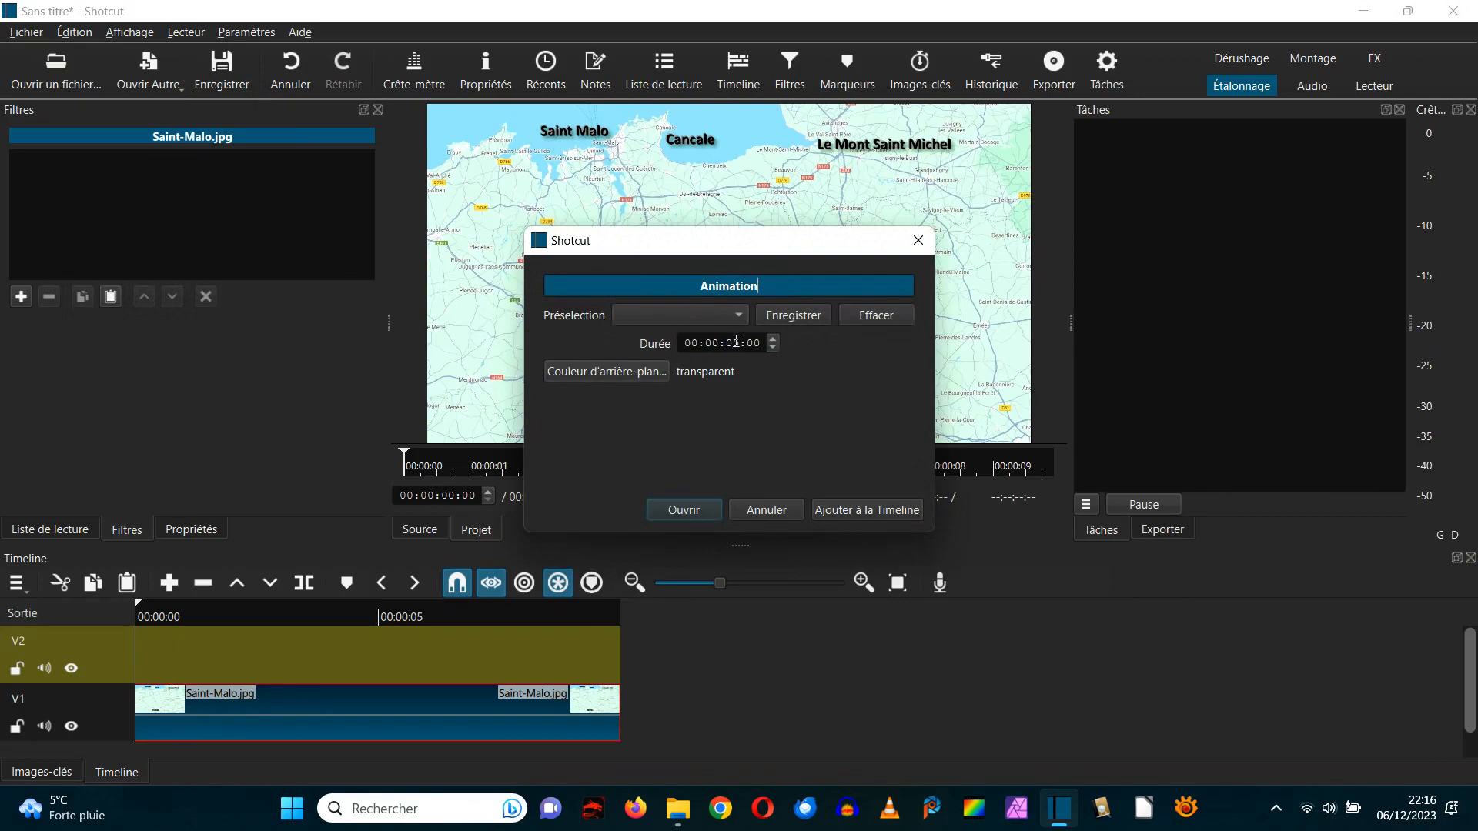
left_click_drag(736, 343, 734, 345)
type("10")
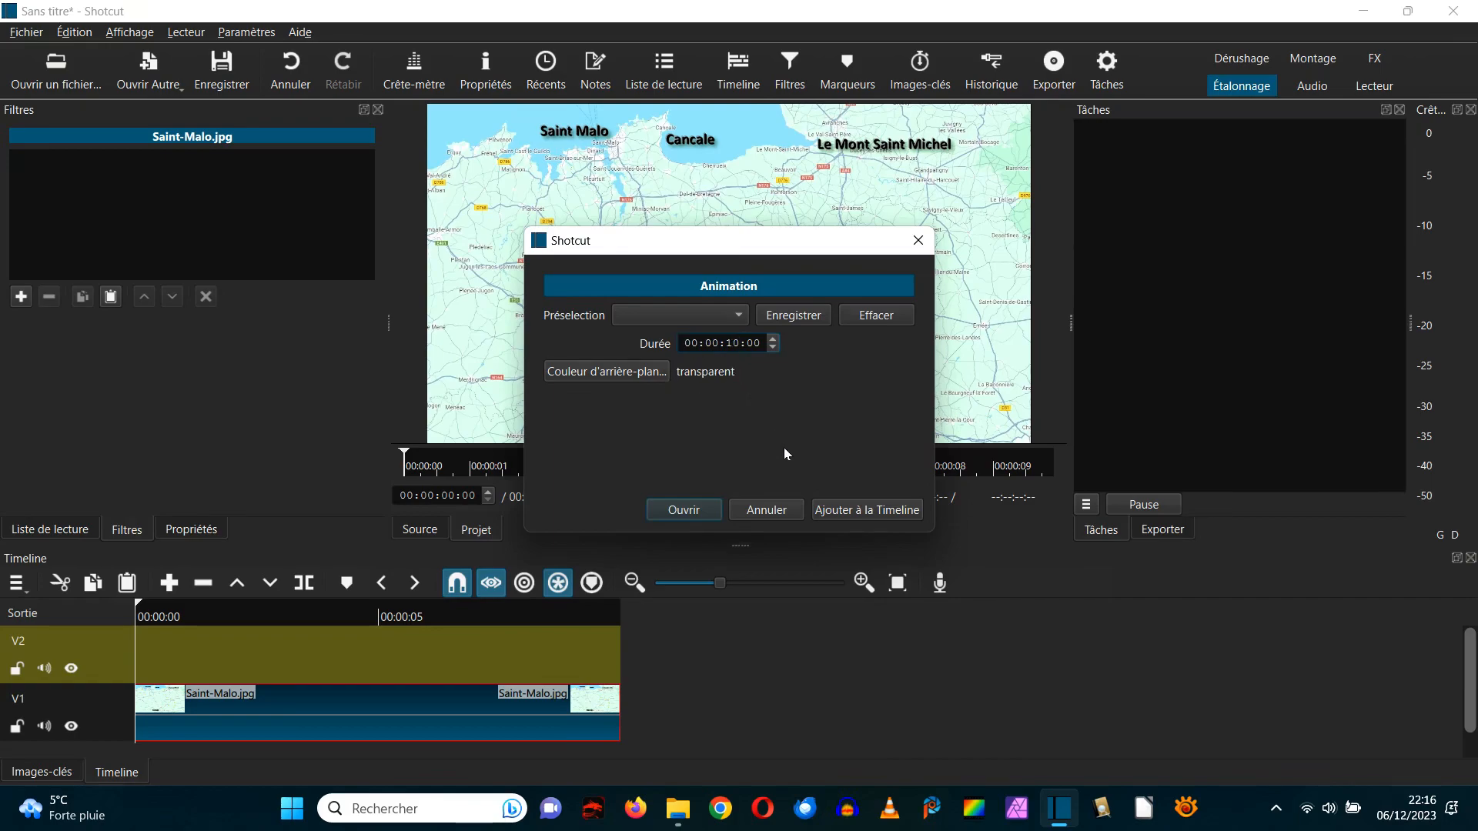
left_click(842, 512)
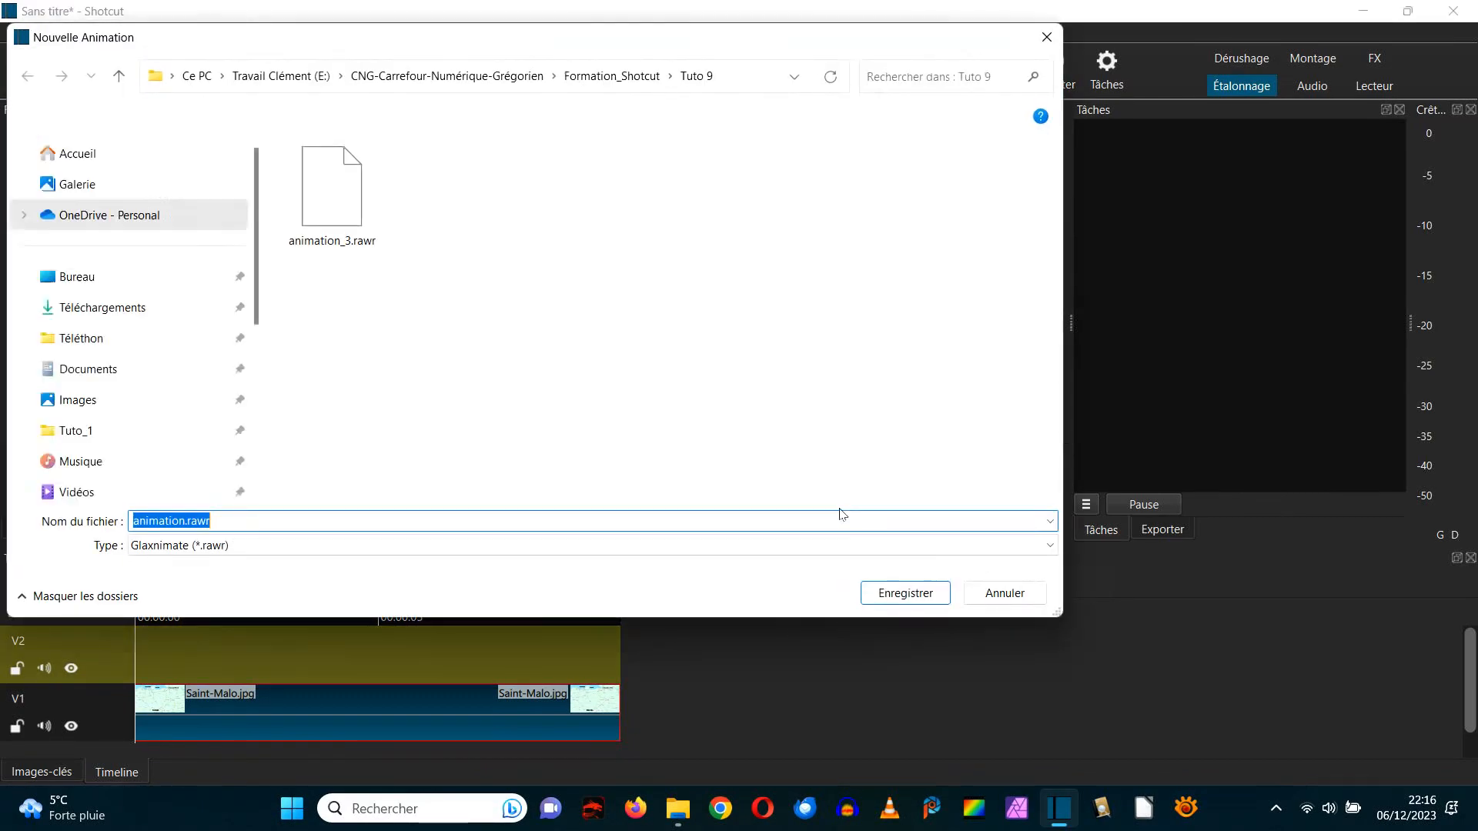
Step: Save the new animation file as animation_4.rawr in the Tuto 9 folder
left_click(183, 520)
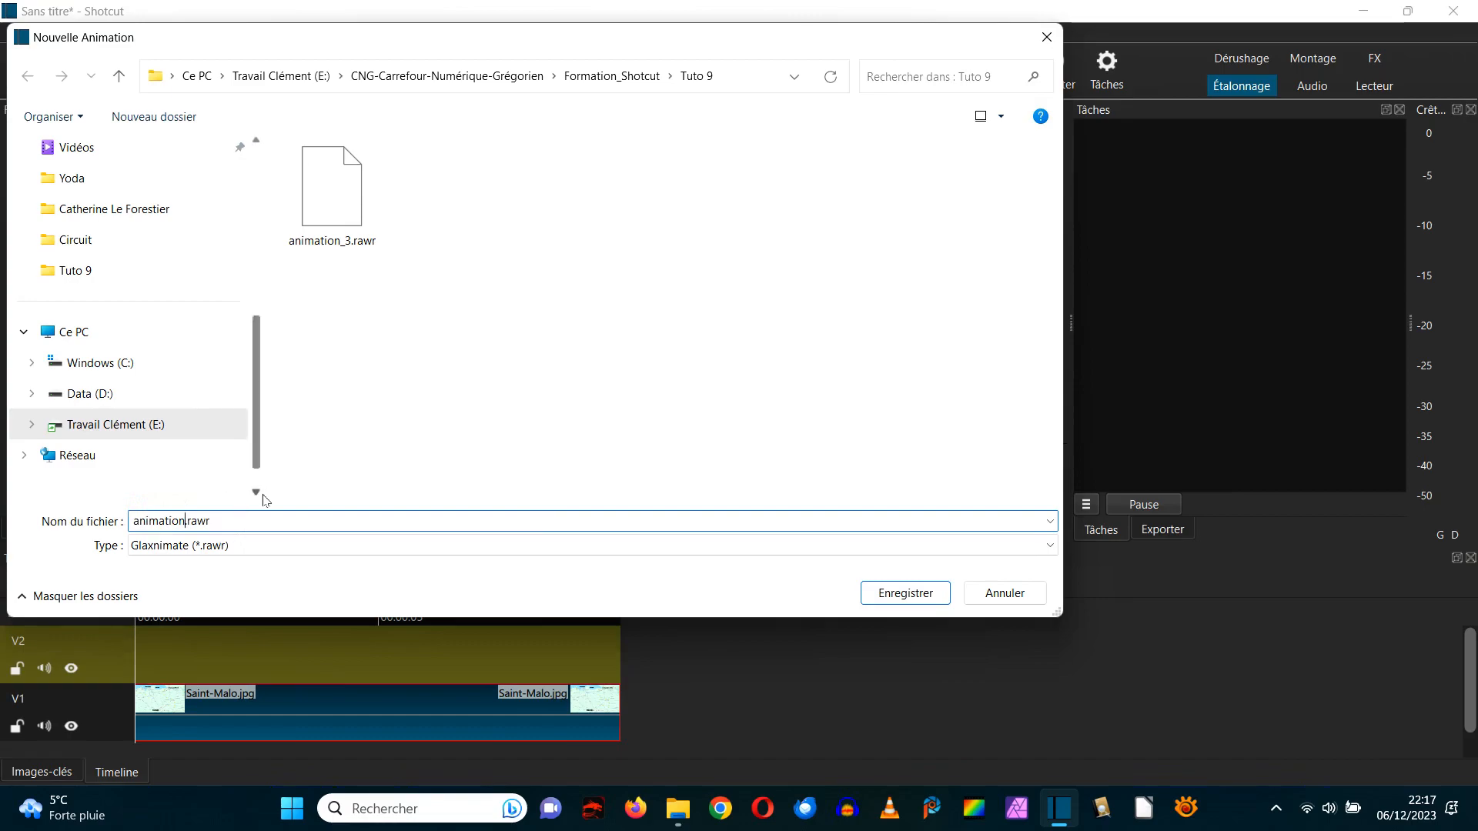
type("_4")
left_click(905, 593)
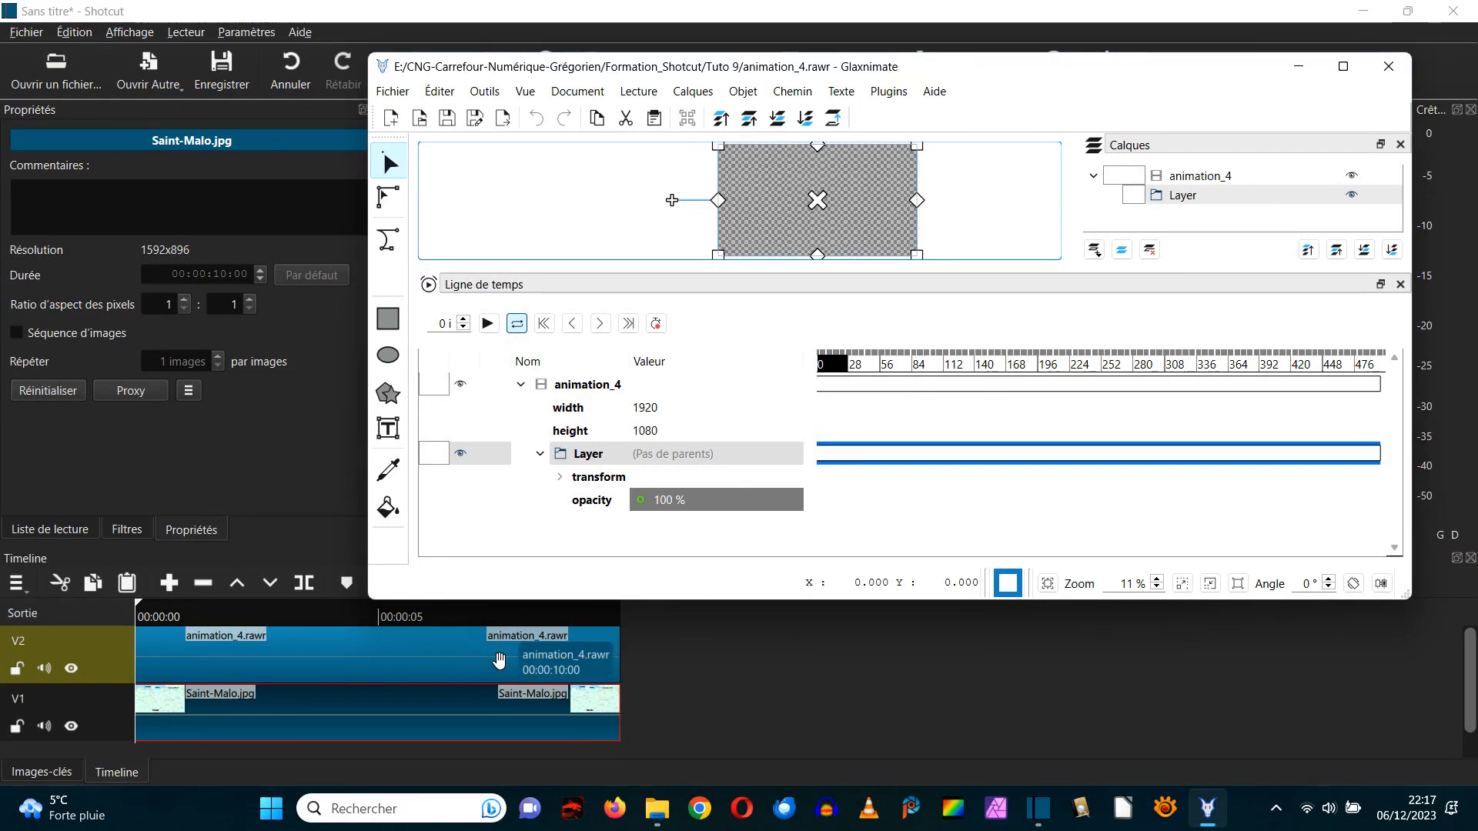
Step: Reopen the animation_4.rawr clip on track V2 for editing in Glaxnimate and enlarge the canvas area above the timeline
left_click(499, 660)
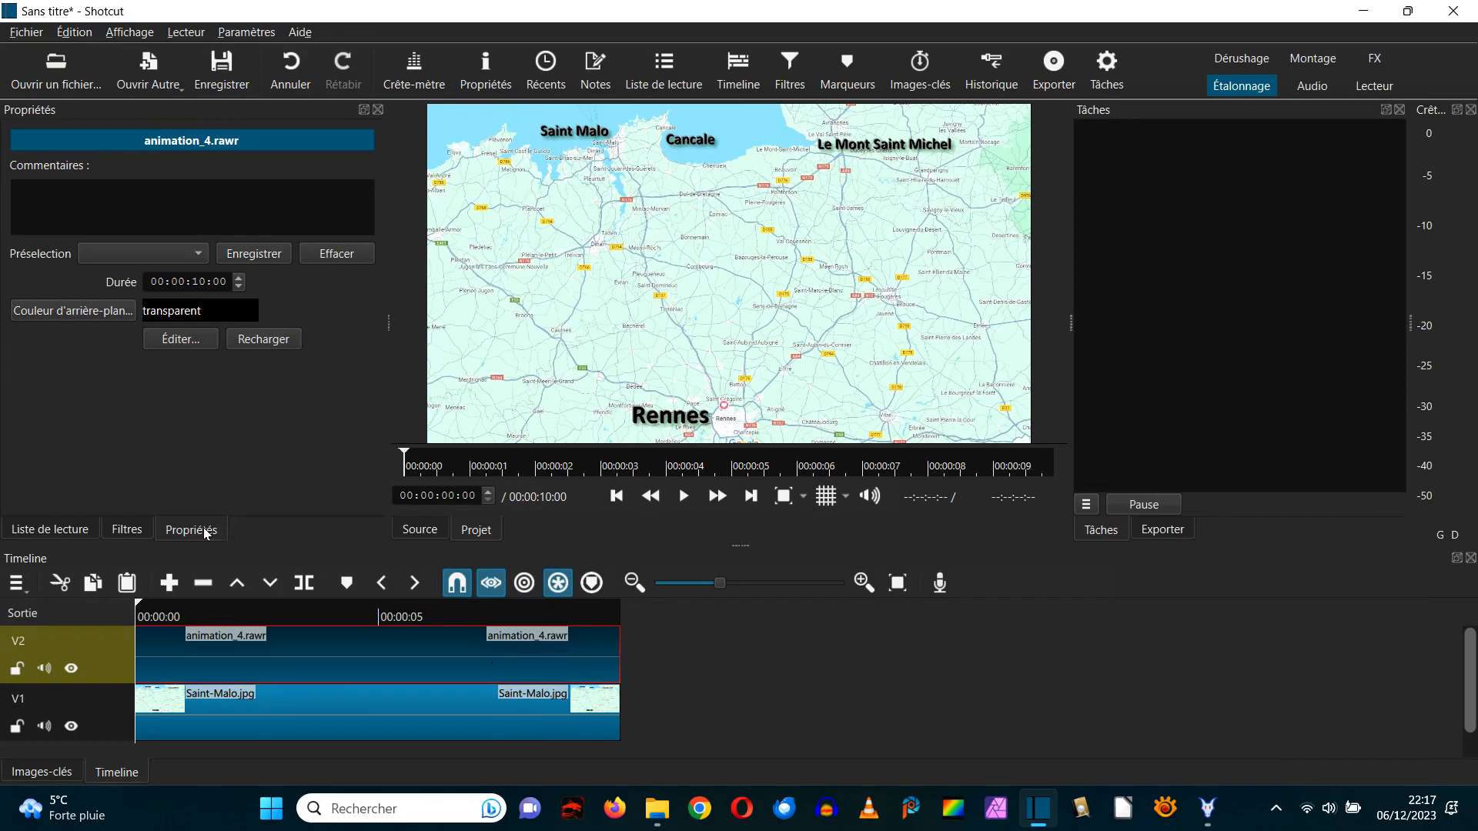
left_click(187, 345)
left_click(1208, 812)
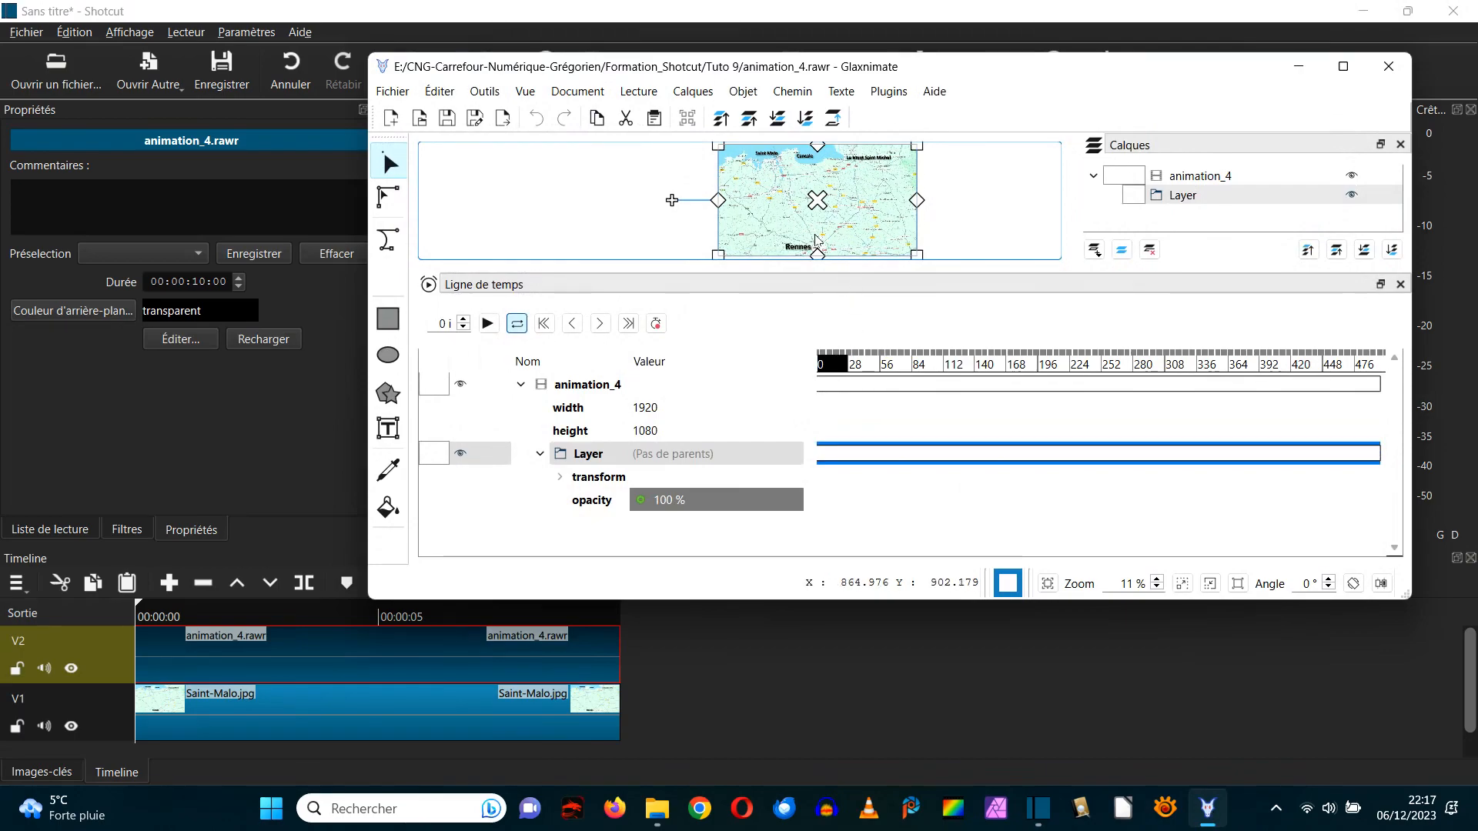
left_click_drag(824, 274, 818, 429)
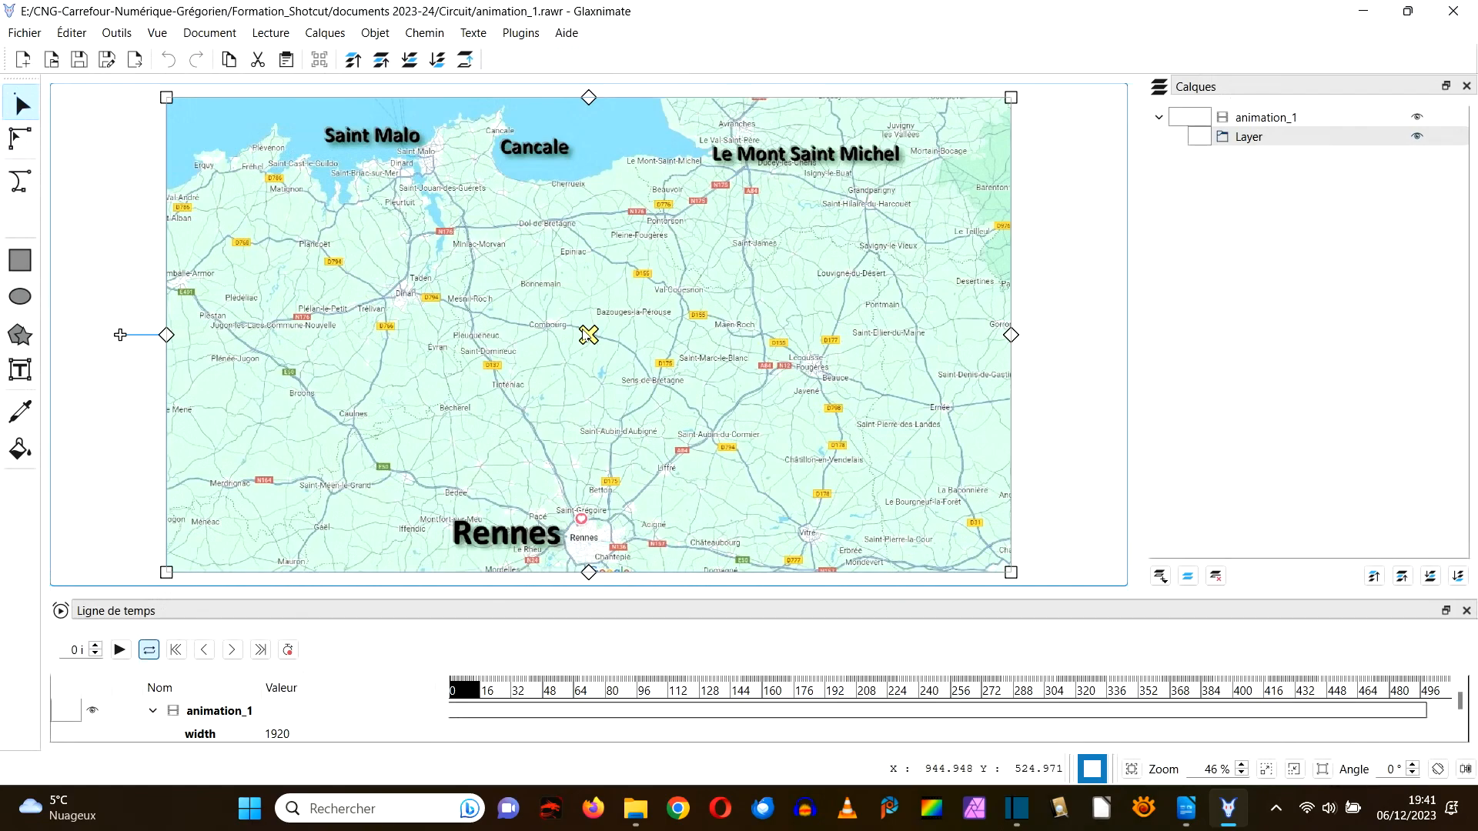
Step: Start a freeform path at Rennes and trace the D137 road north-west past Tinténiac towards Pleugueneuc
scroll(567, 310, "down", 3)
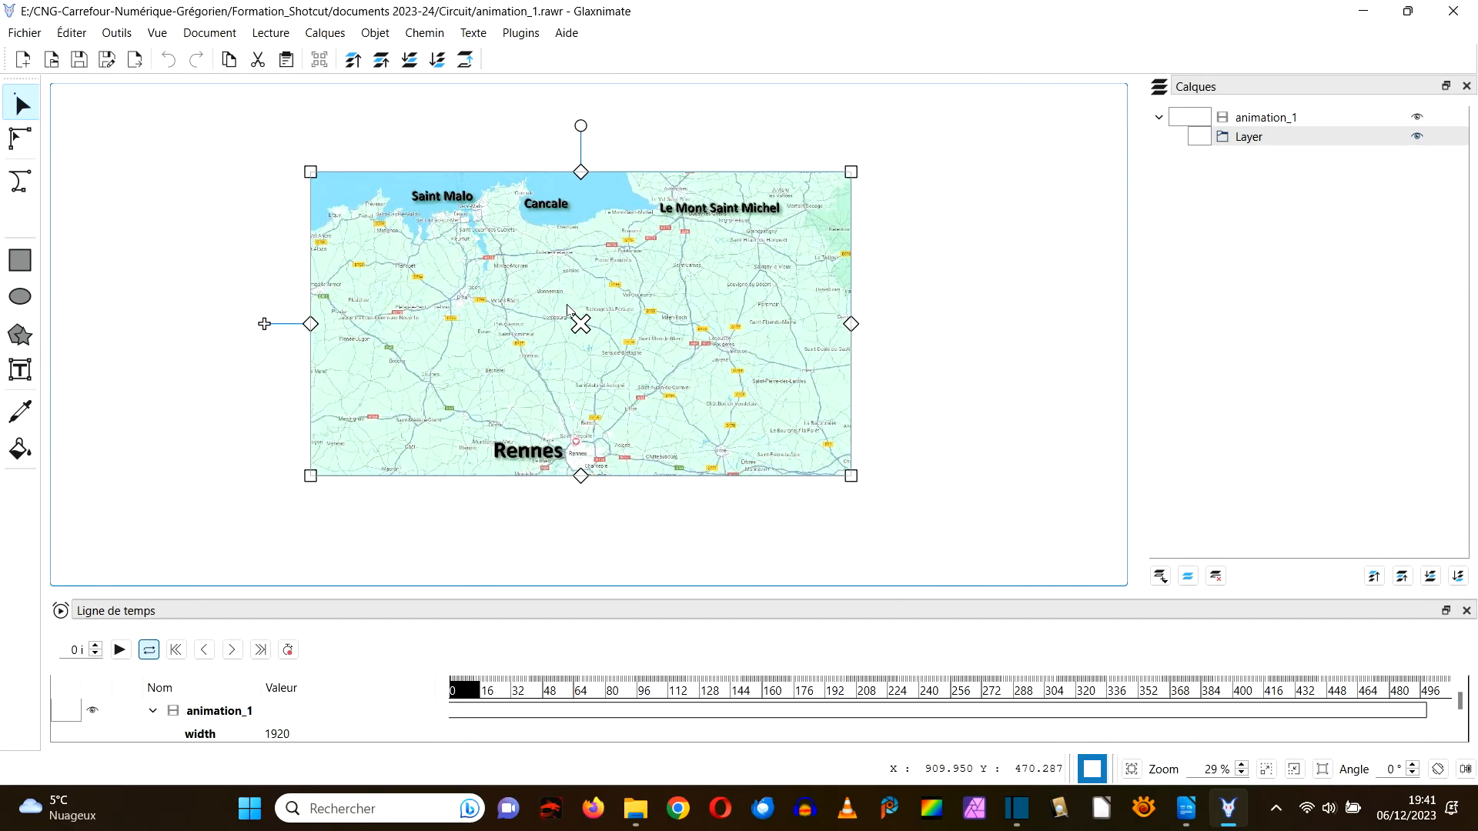
scroll(567, 310, "up", 3)
scroll(567, 310, "down", 2)
scroll(568, 310, "up", 5)
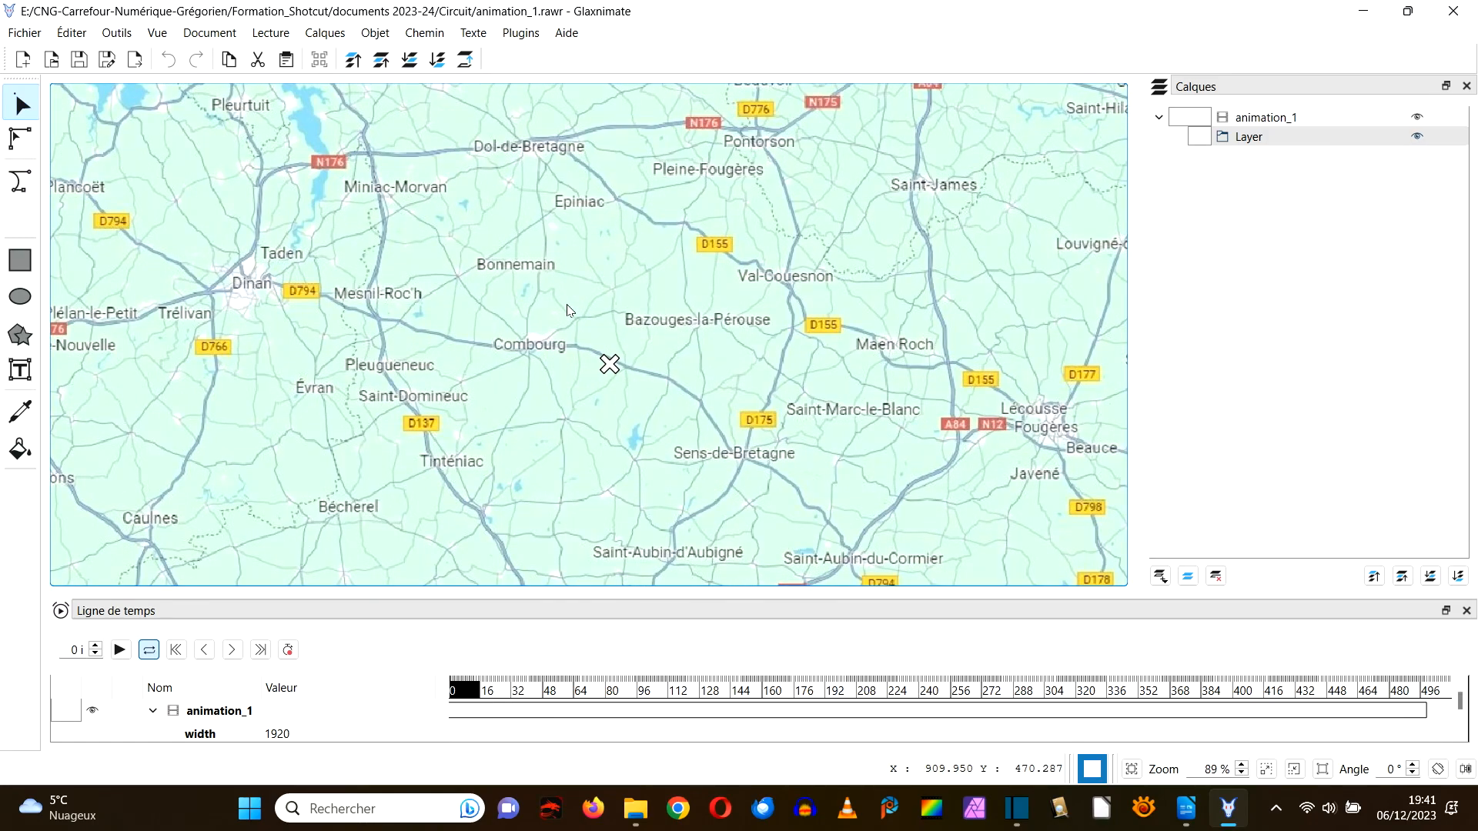
left_click_drag(570, 316, 595, 57)
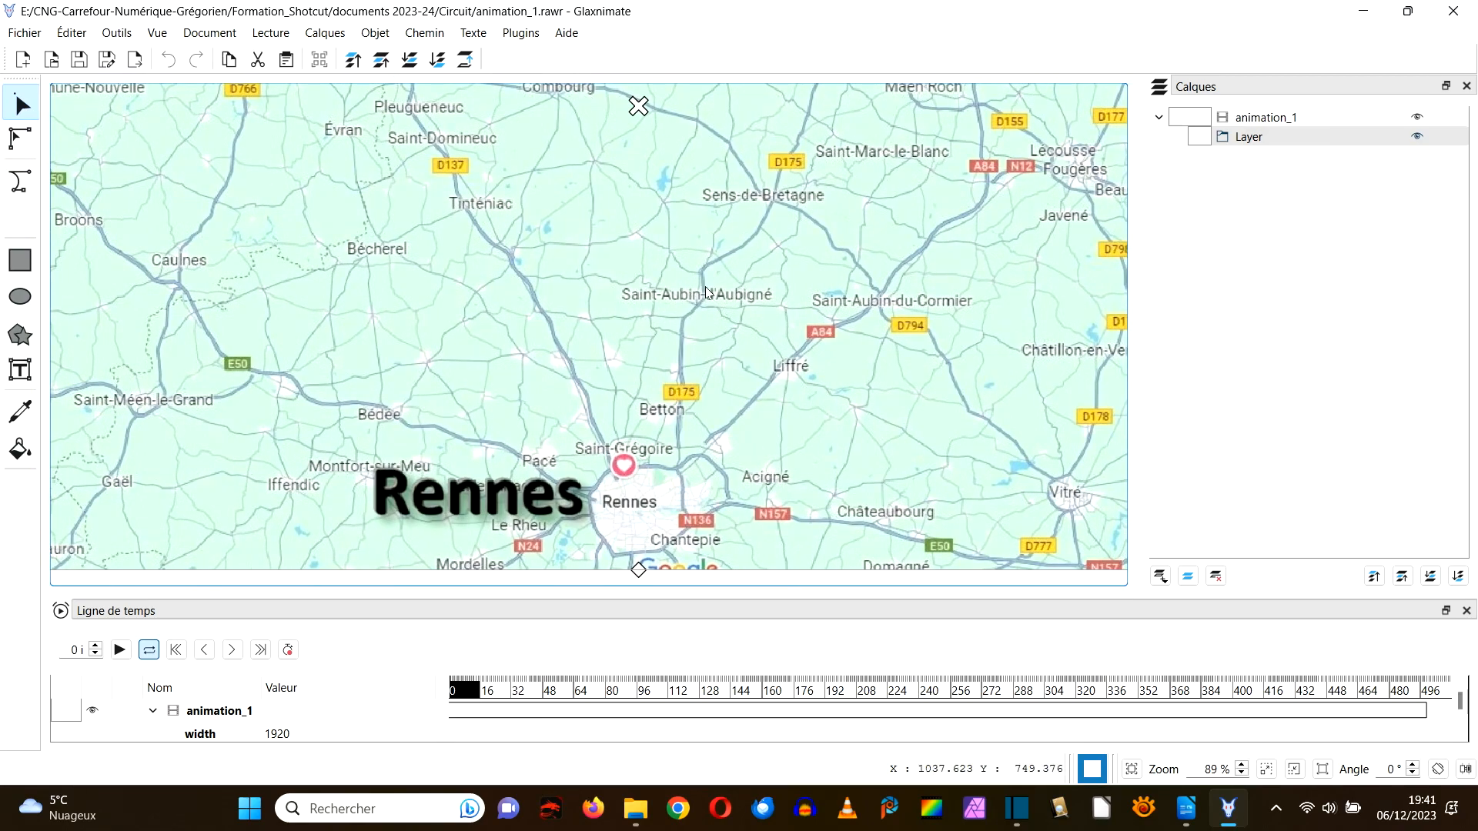
left_click(31, 192)
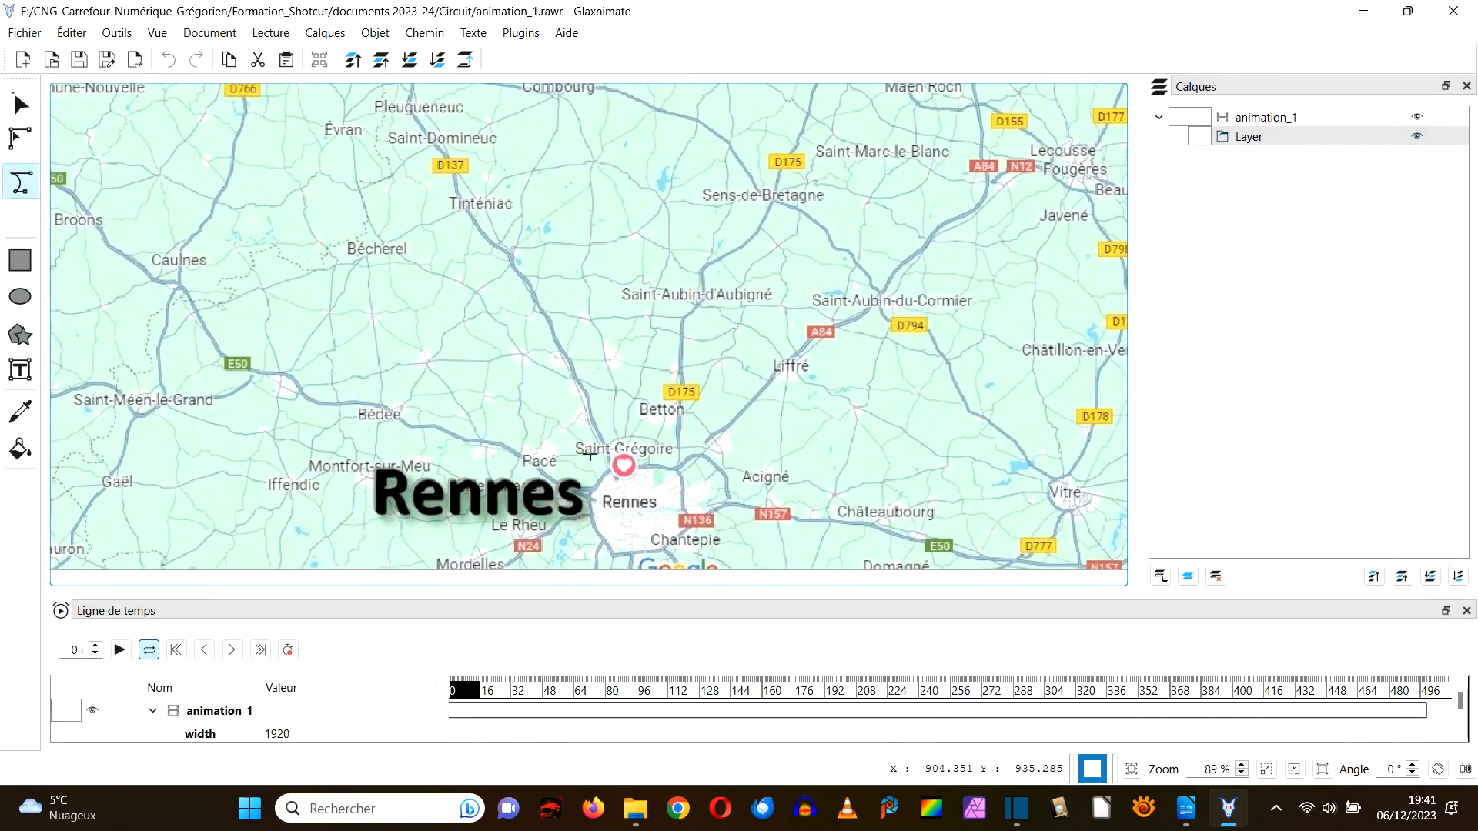
left_click(612, 469)
left_click(510, 251)
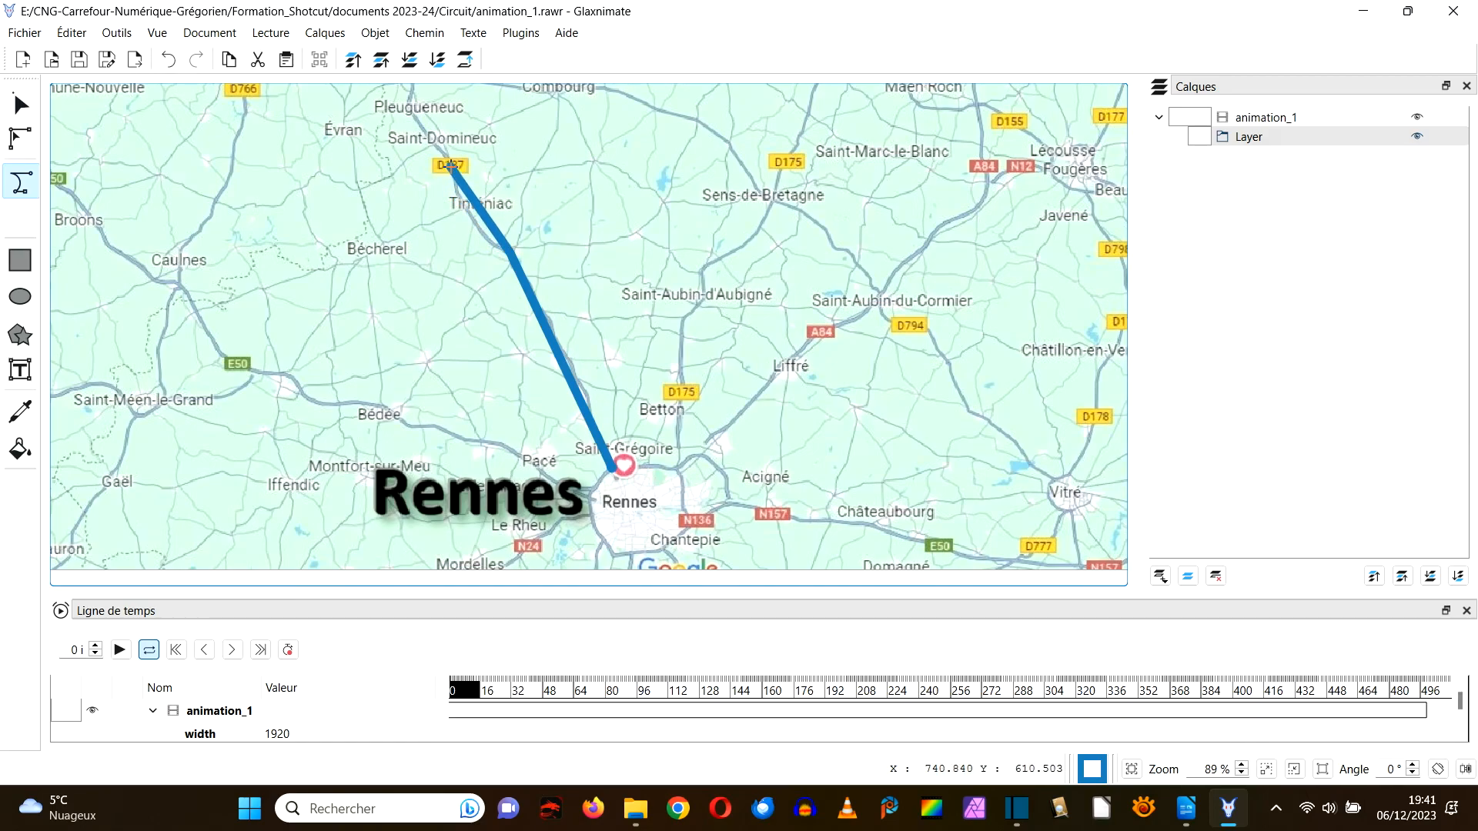
left_click(408, 104)
Step: Continue the path through Mesnil-Roc'h, Dinan, Taden and Pleurtuit, and finish it at Saint-Malo
scroll(415, 182, "down", 2)
scroll(414, 181, "up", 2)
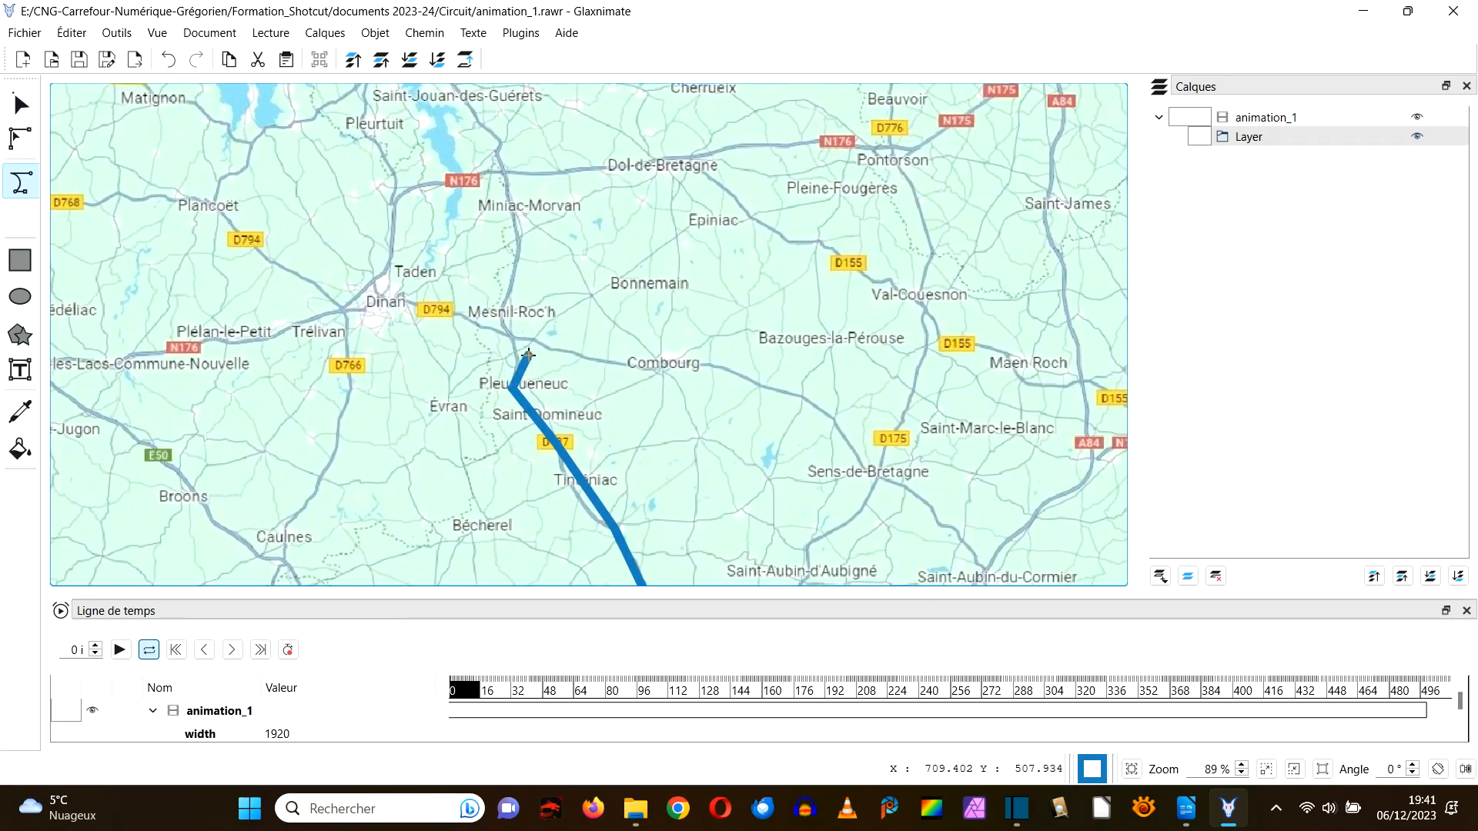
left_click(503, 315)
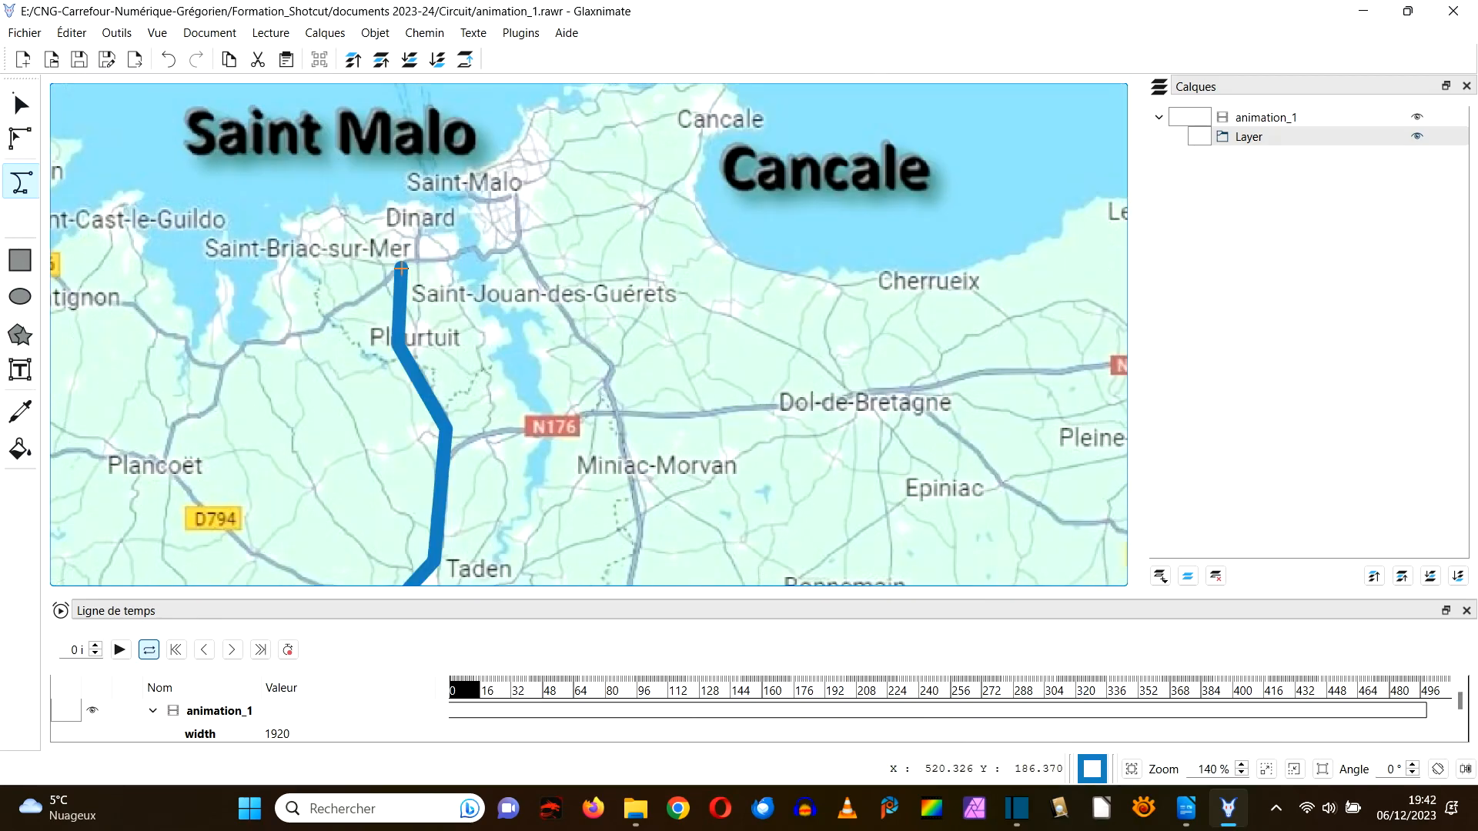
left_click(513, 249)
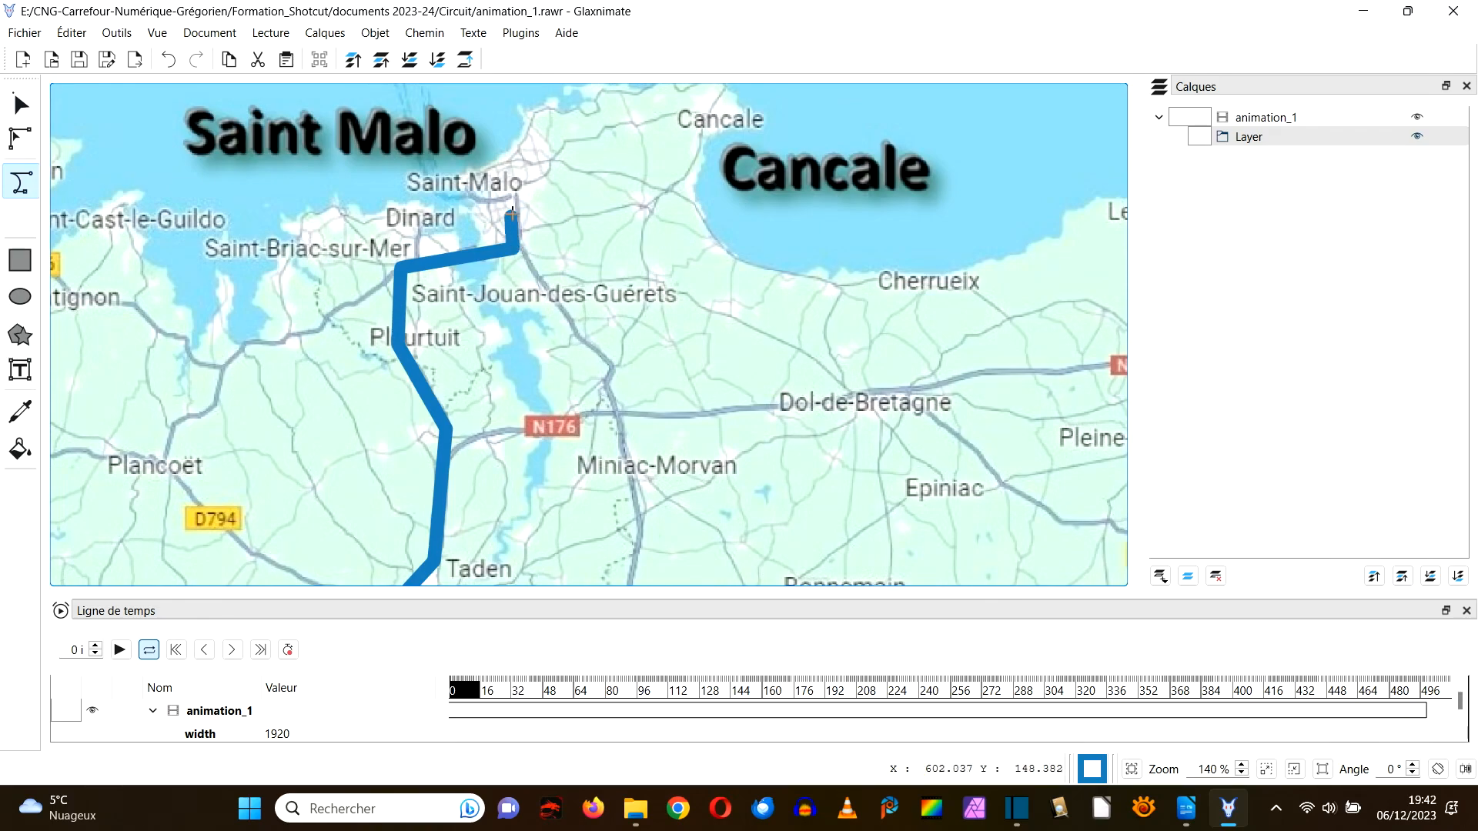
left_click(519, 191)
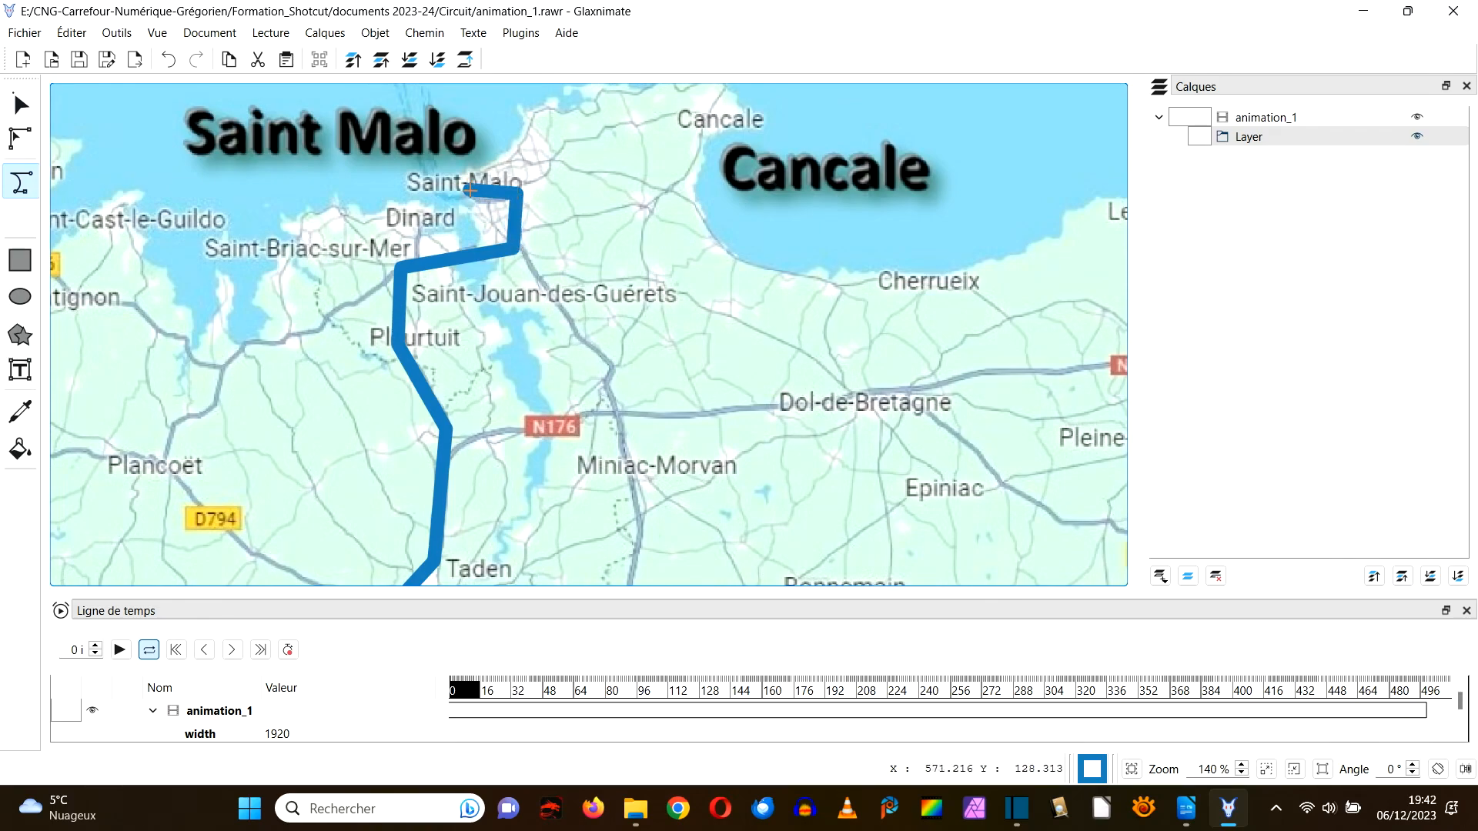
double_click(470, 190)
Step: Edit the path's nodes and pull out the tangents of the node west of Dinan to round that corner
scroll(534, 287, "down", 5)
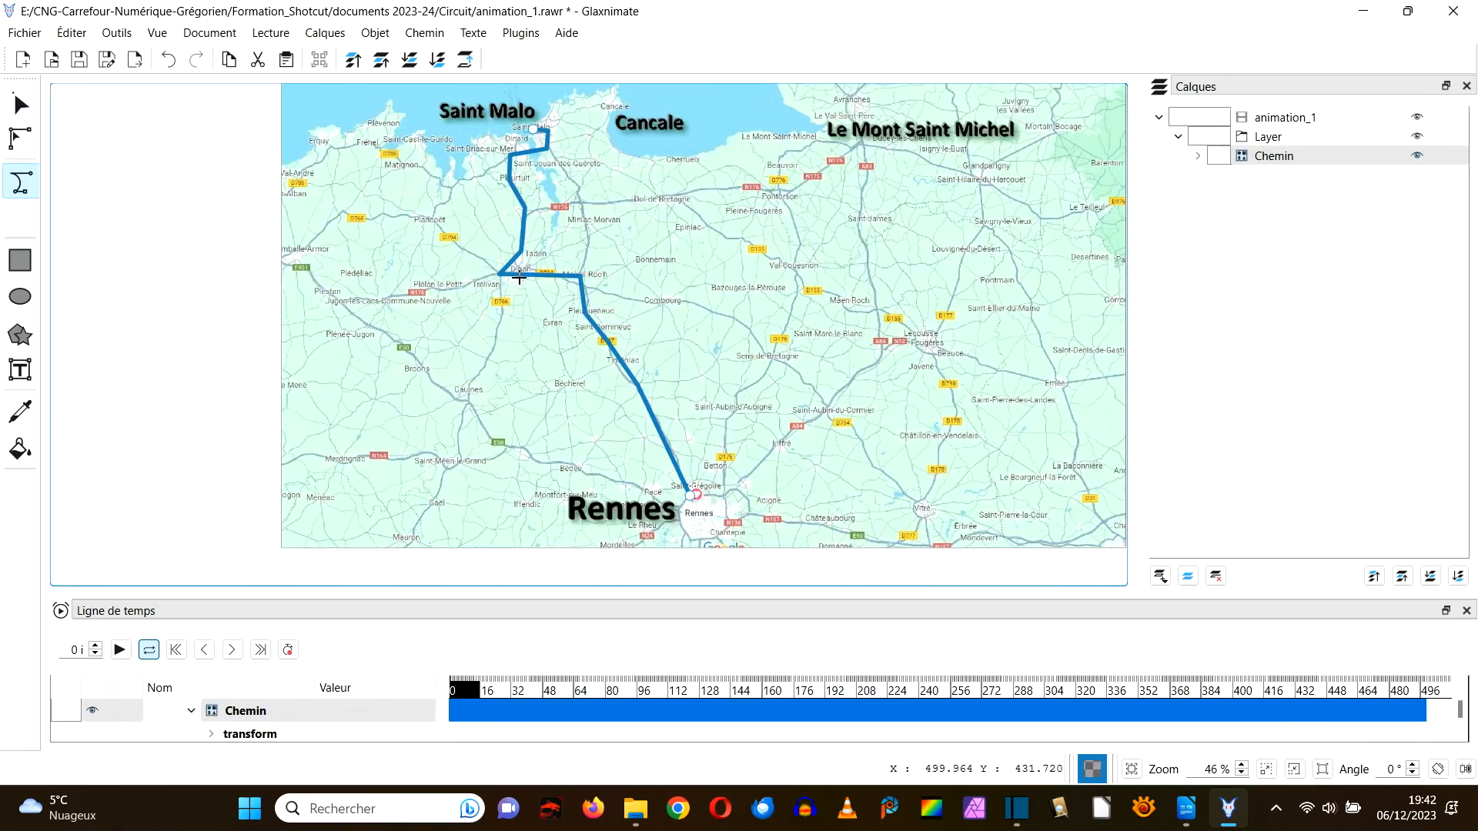
scroll(537, 287, "up", 5)
scroll(537, 288, "up", 2)
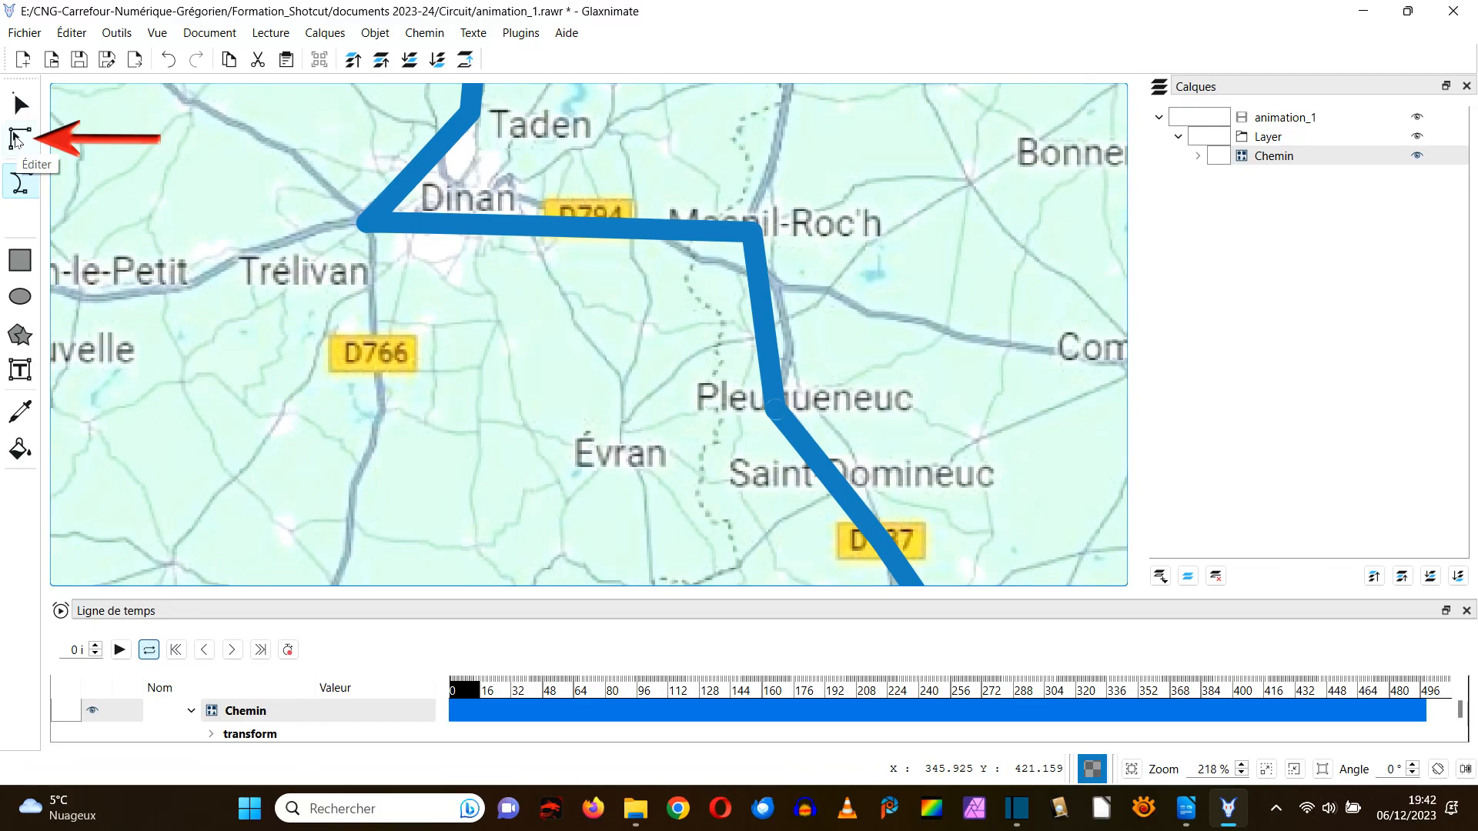
left_click(16, 140)
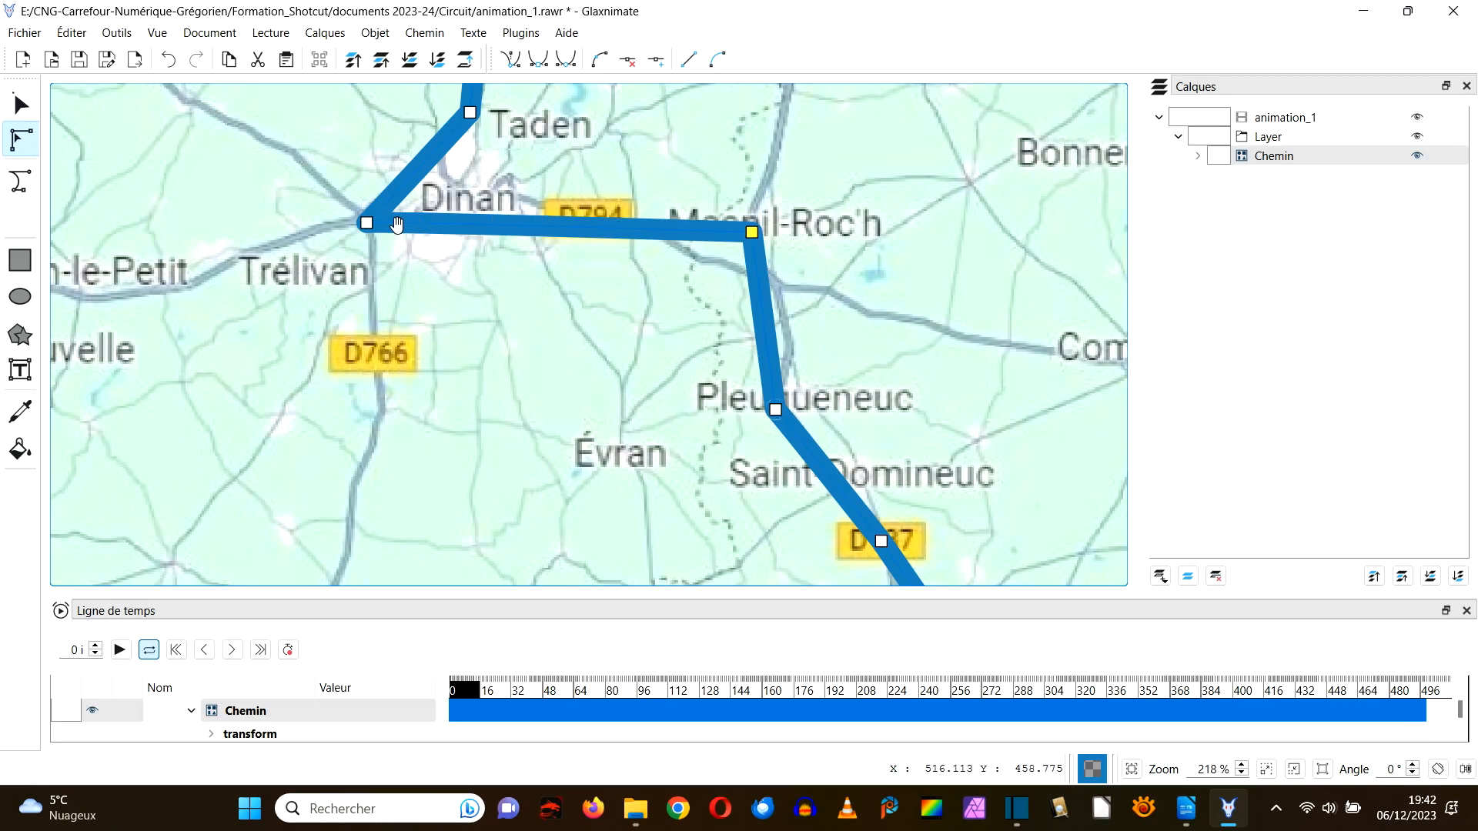
left_click(367, 224)
left_click_drag(368, 225, 369, 232)
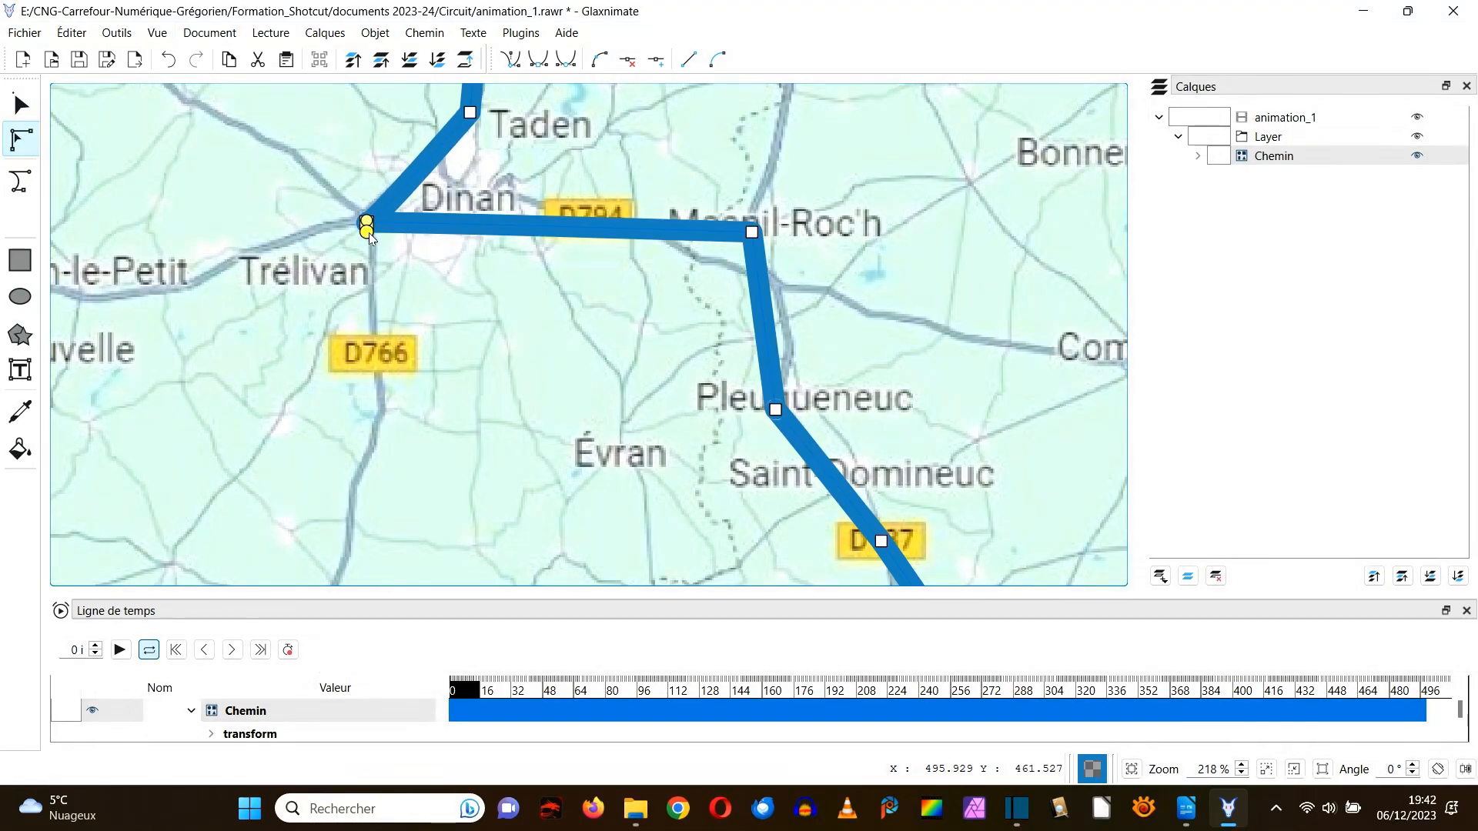
left_click_drag(368, 233, 374, 291)
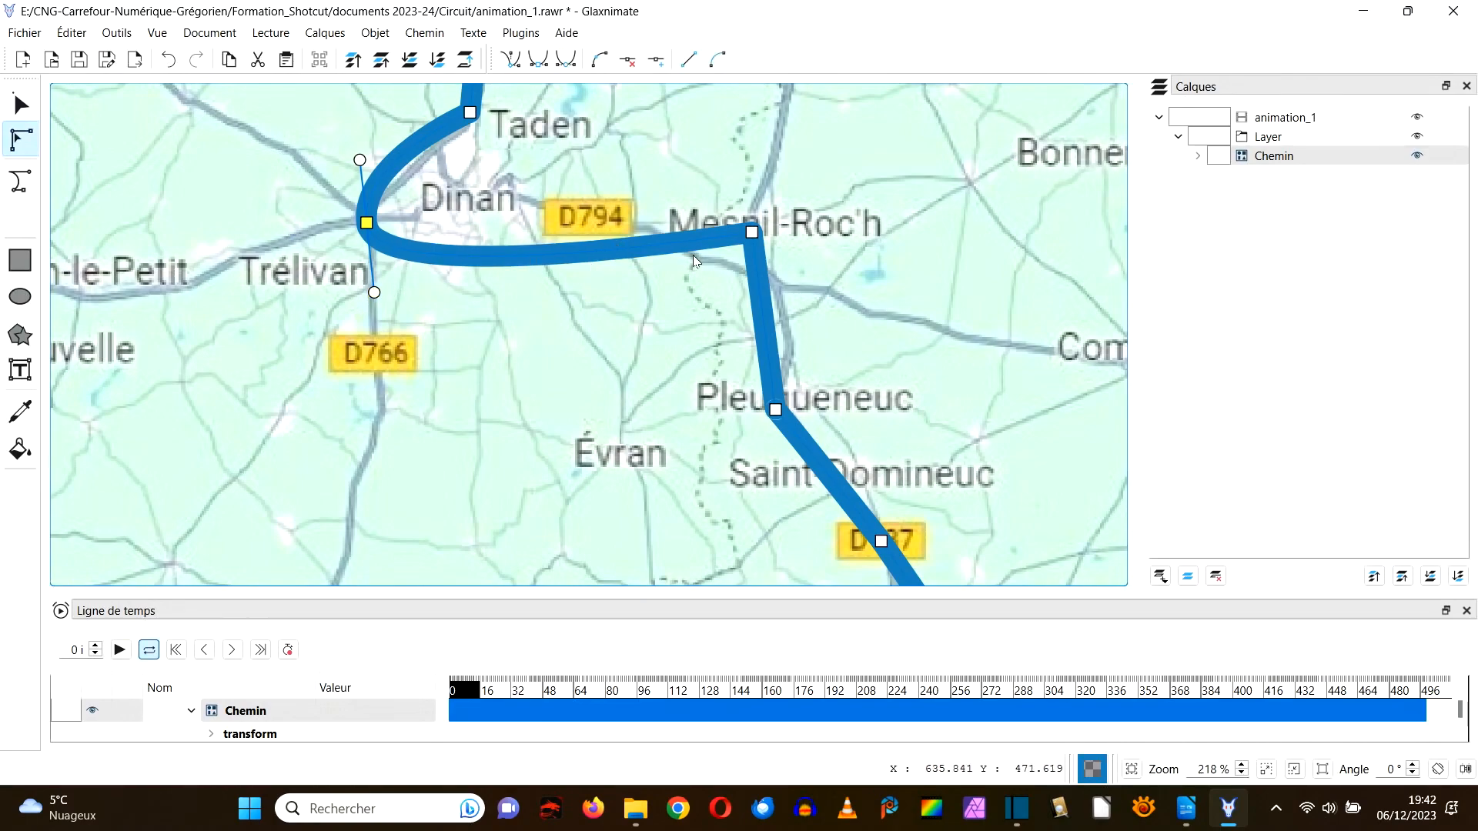
Step: Show the tangents of the Mesnil-Roc'h node, curve the path with them, and move the node down onto the road junction
right_click(753, 239)
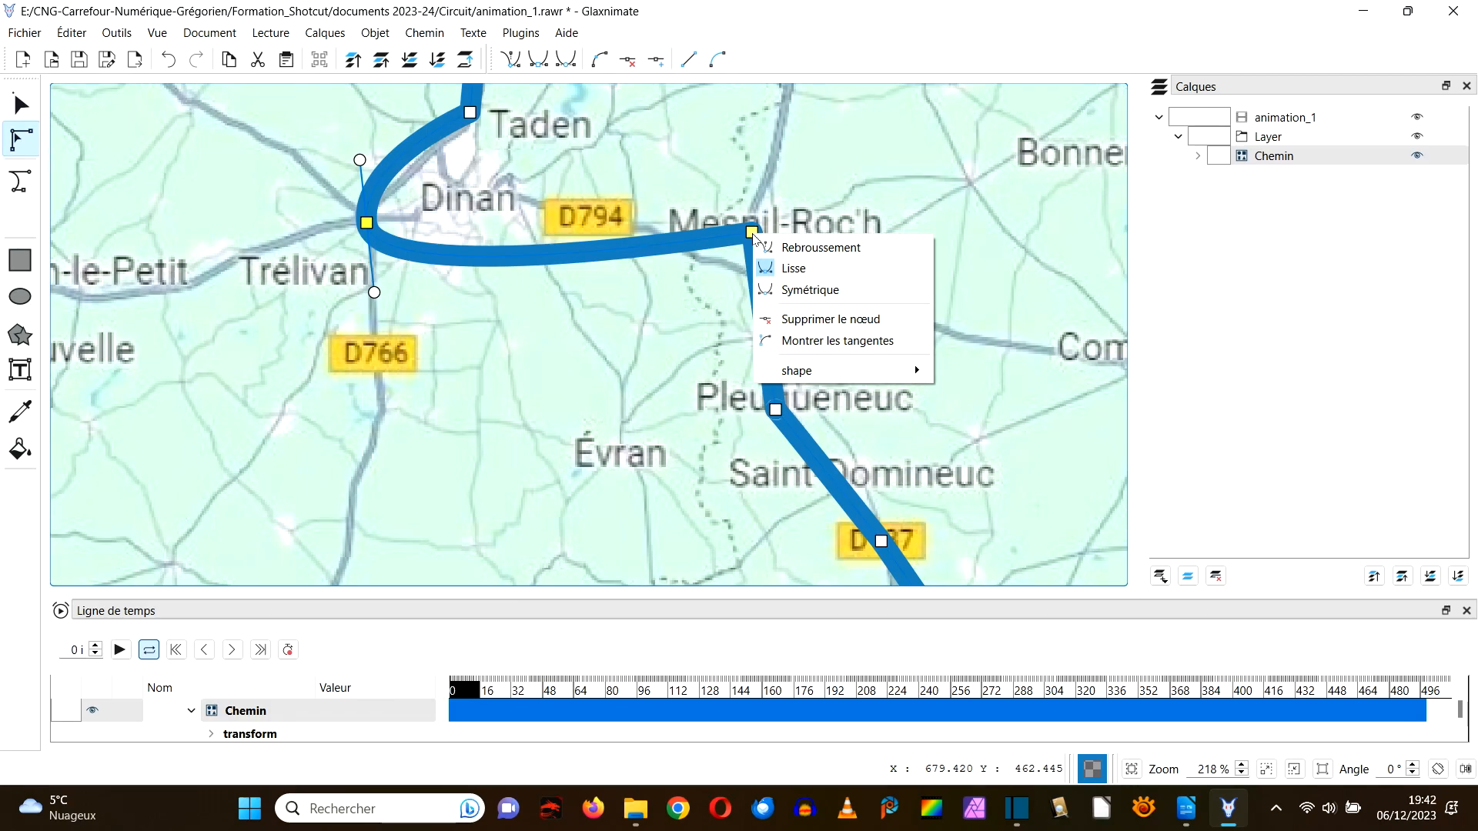
left_click(810, 342)
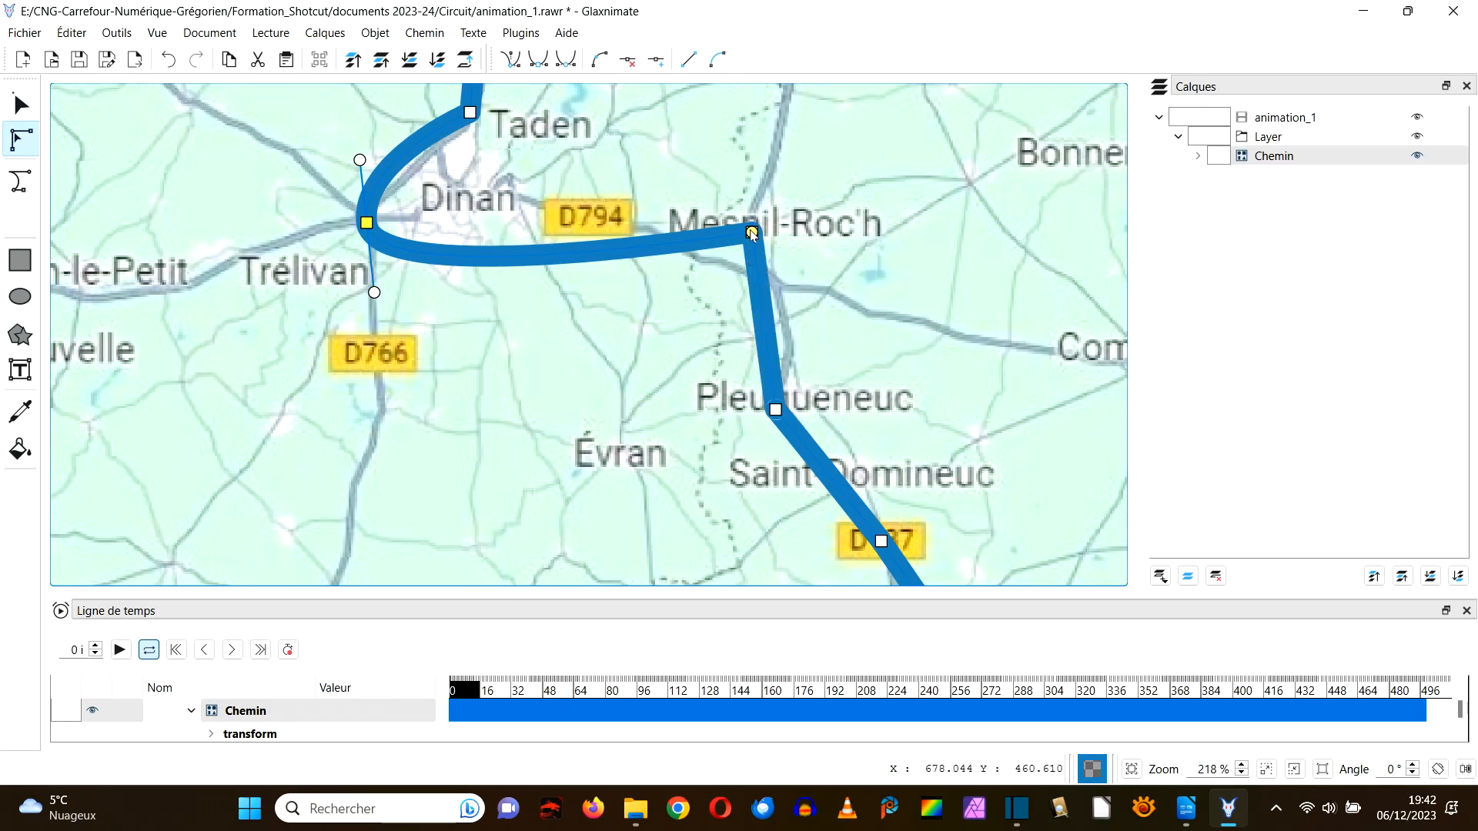
left_click_drag(752, 232, 641, 215)
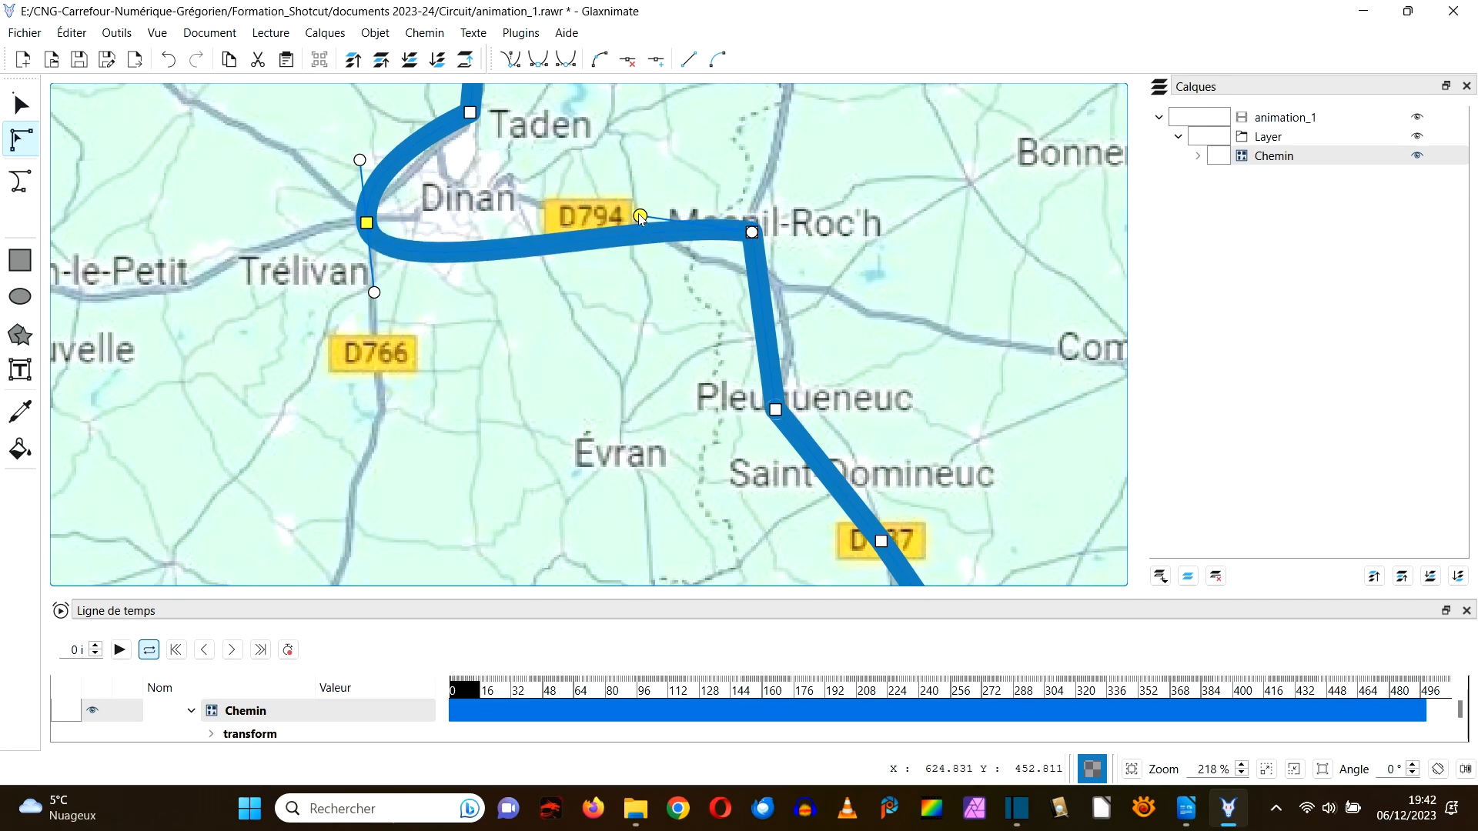
left_click_drag(753, 231, 803, 284)
left_click_drag(755, 235, 771, 286)
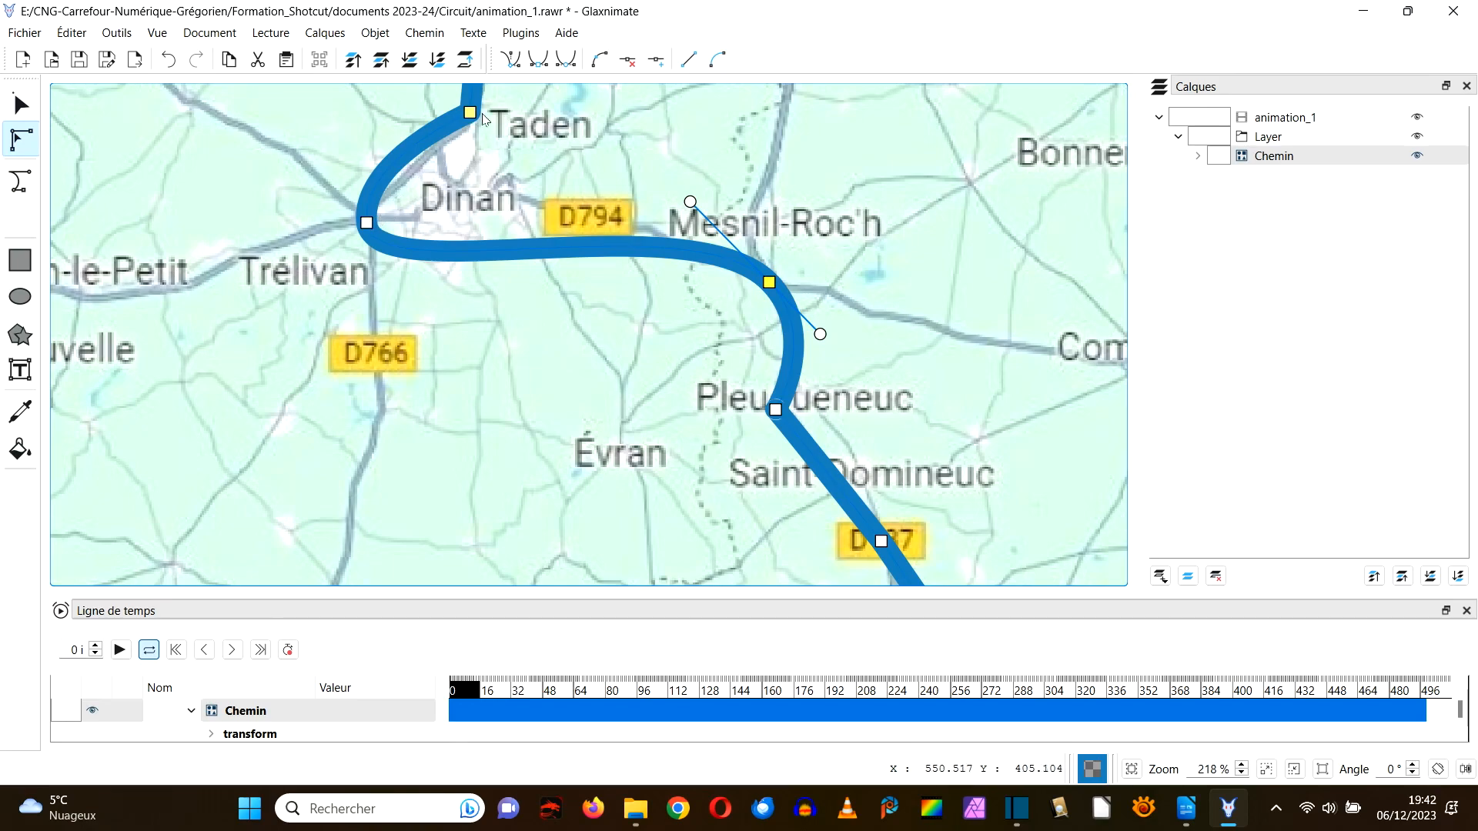
Step: Pull out both tangents of the Pleugueneuc node so the path follows the road towards Saint-Domineuc
left_click(776, 412)
left_click_drag(775, 412, 766, 348)
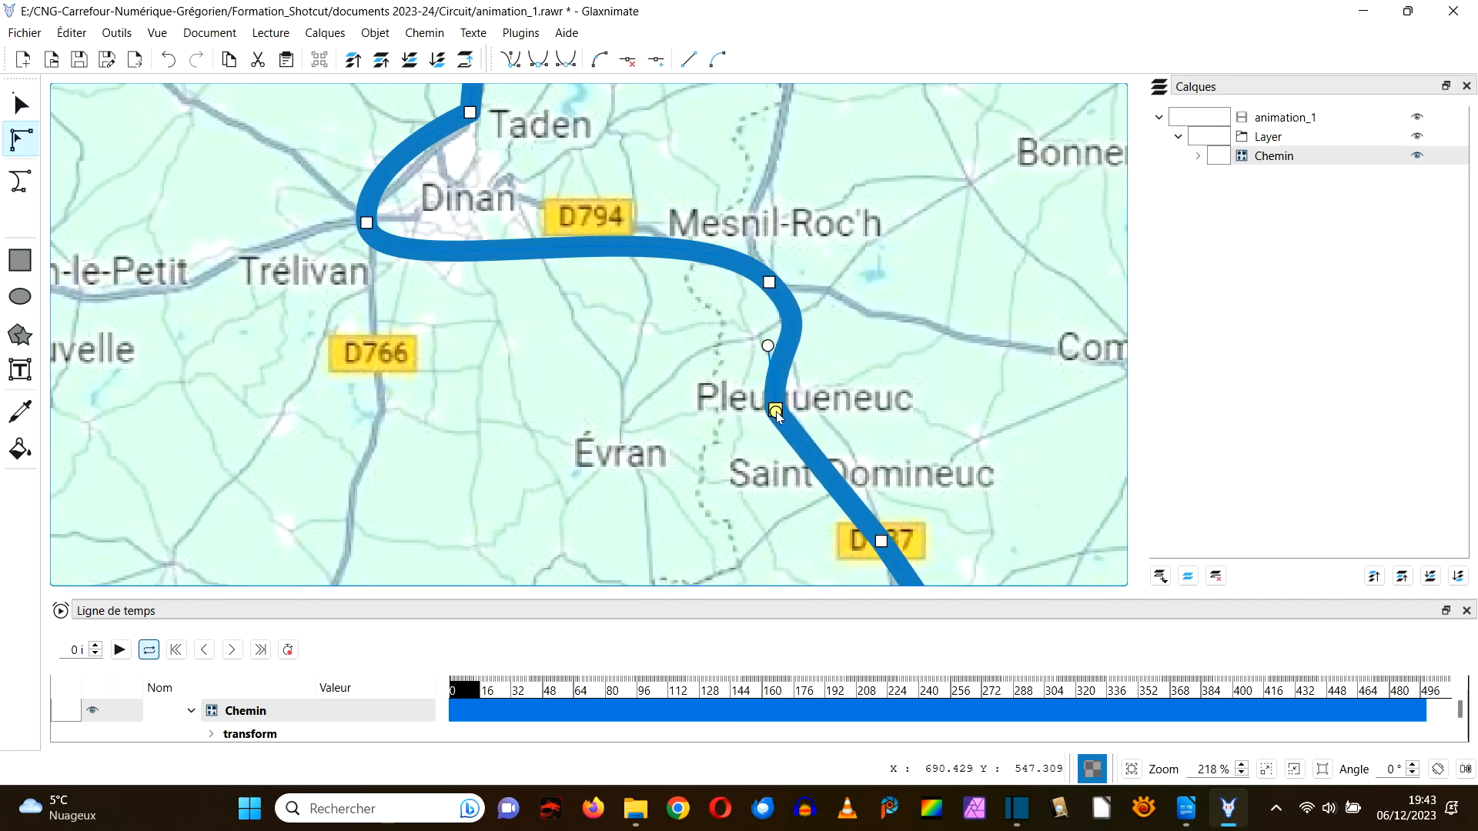
left_click_drag(776, 413, 820, 479)
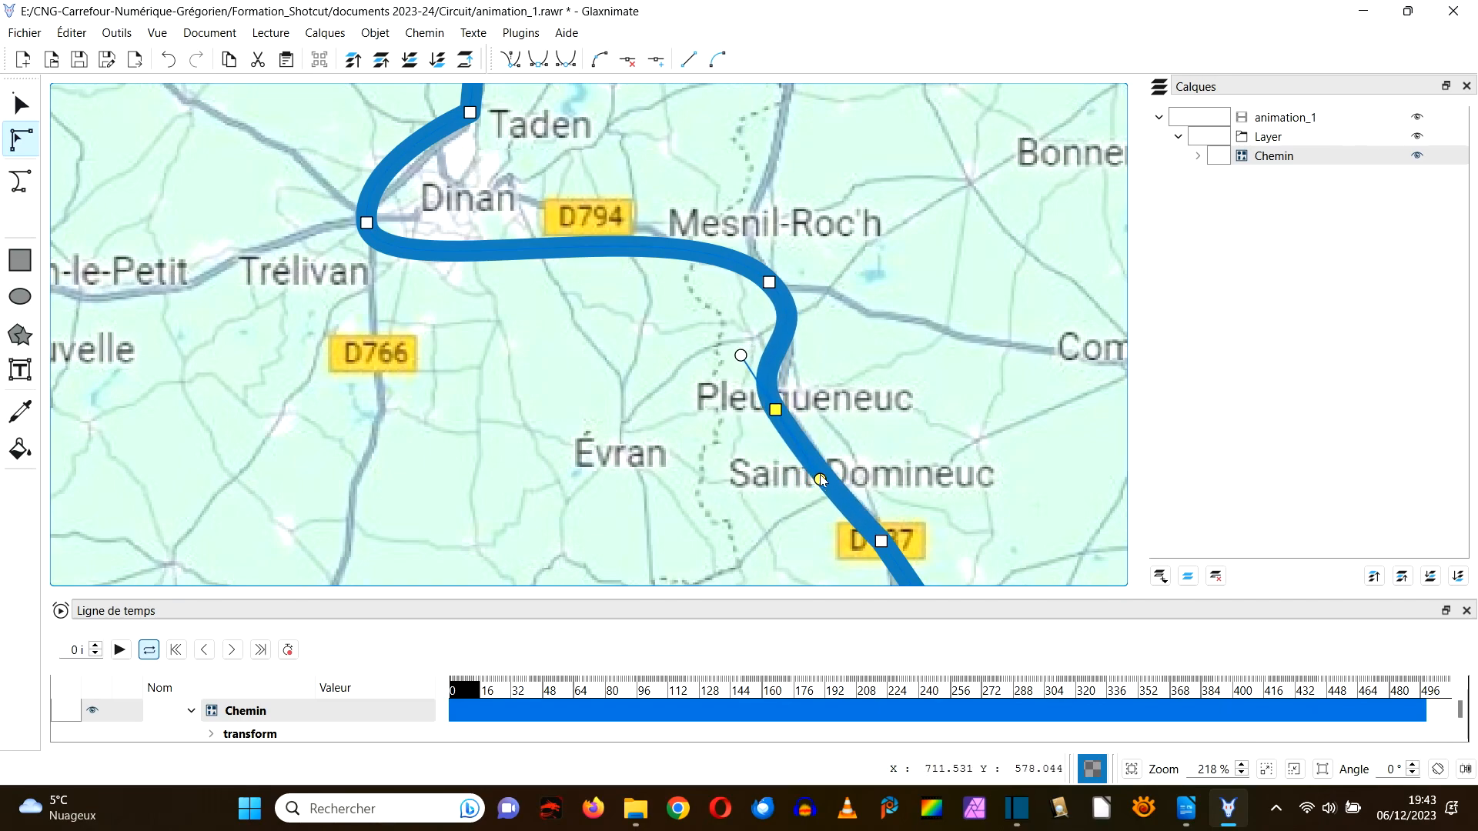
left_click_drag(746, 352, 741, 356)
Step: Make the node west of Dinan a cusp, shift it slightly up onto the junction, and align its tangents with the roads towards Taden and Dinan
scroll(592, 279, "up", 5)
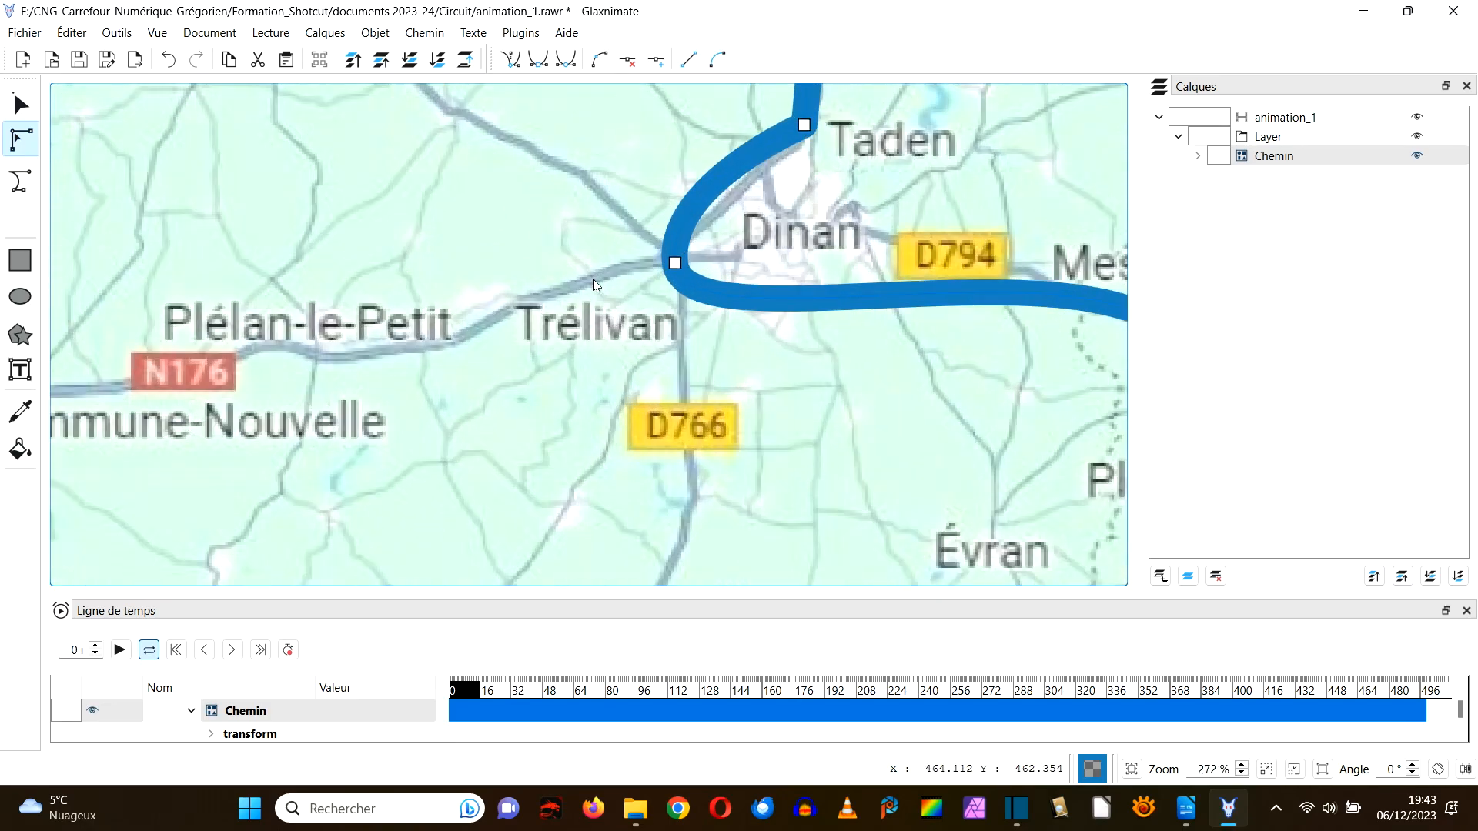
left_click(675, 264)
right_click(675, 263)
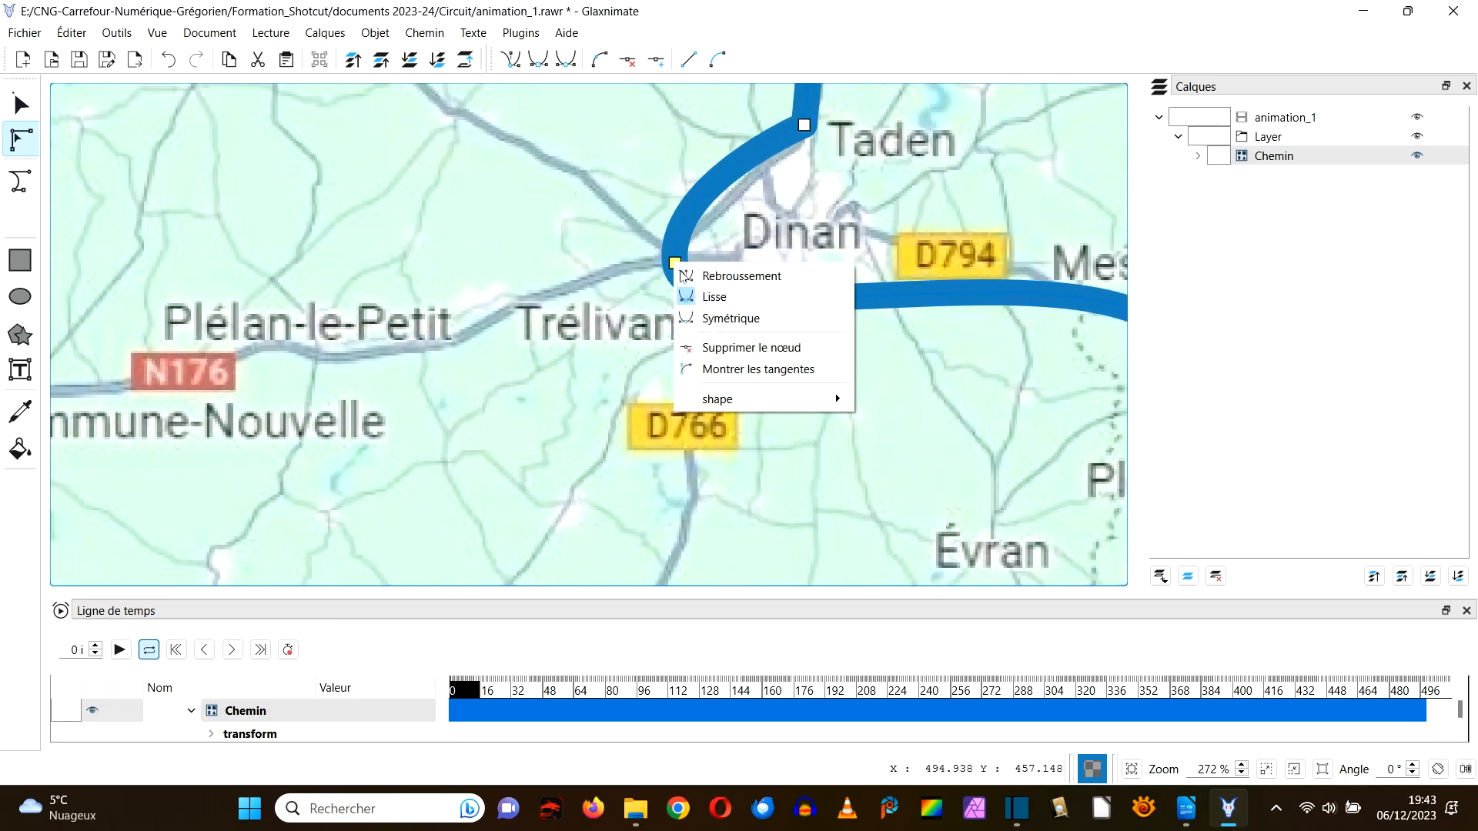
left_click(722, 277)
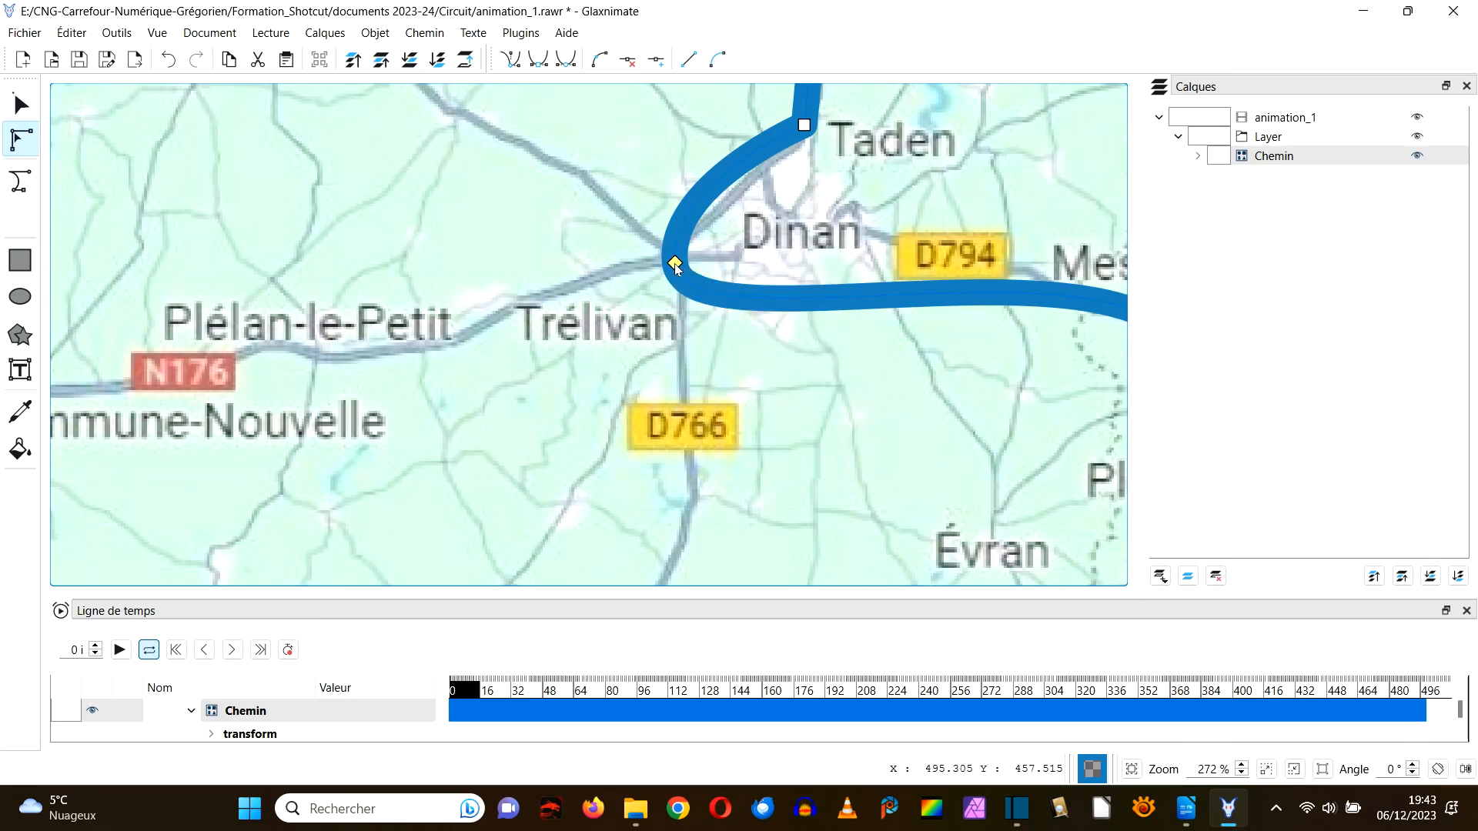
mouse_move(674, 260)
left_mouse_down()
mouse_move(672, 237)
mouse_move(672, 251)
left_mouse_up()
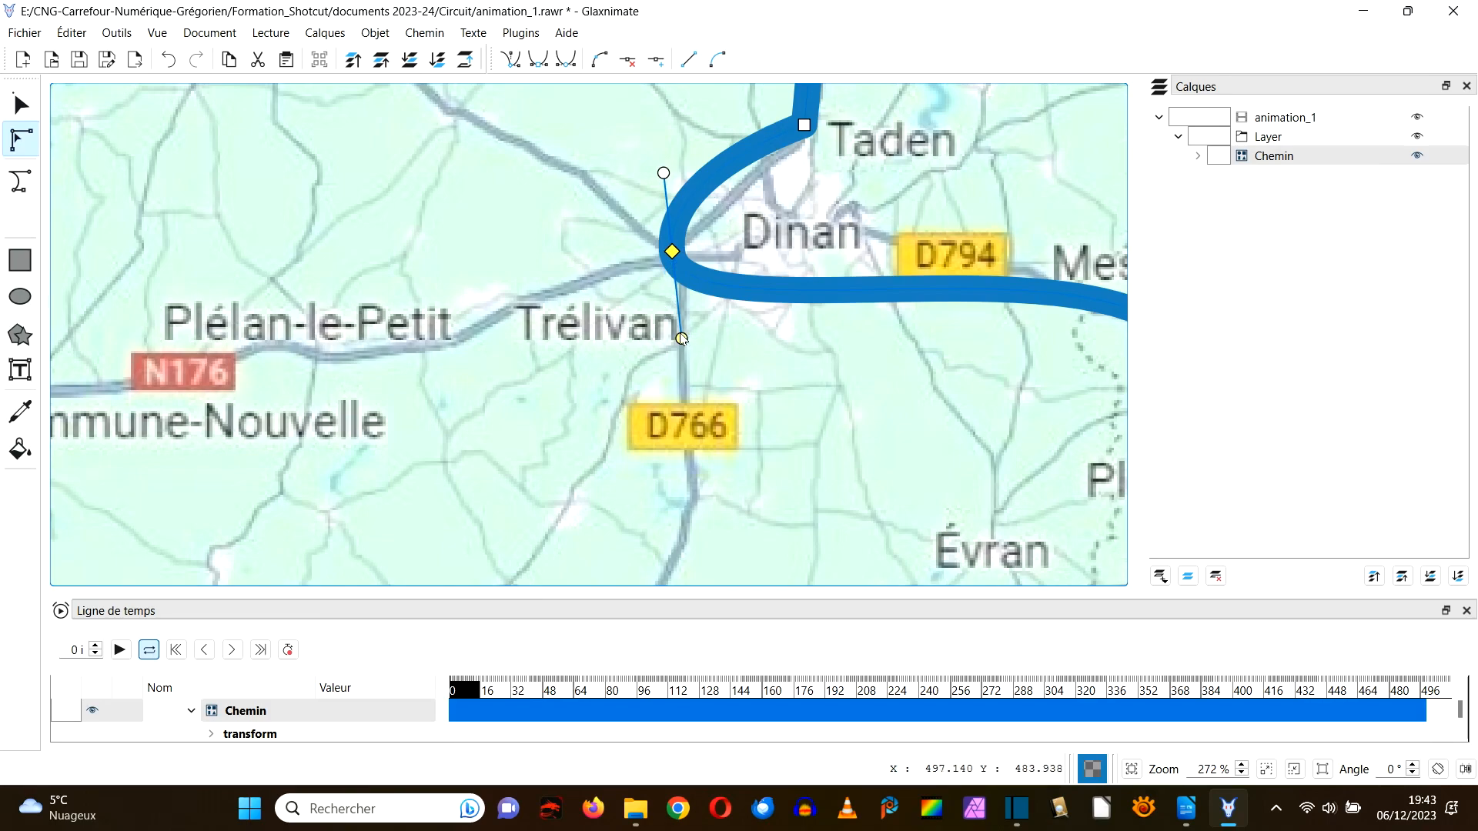
left_click_drag(663, 174, 747, 208)
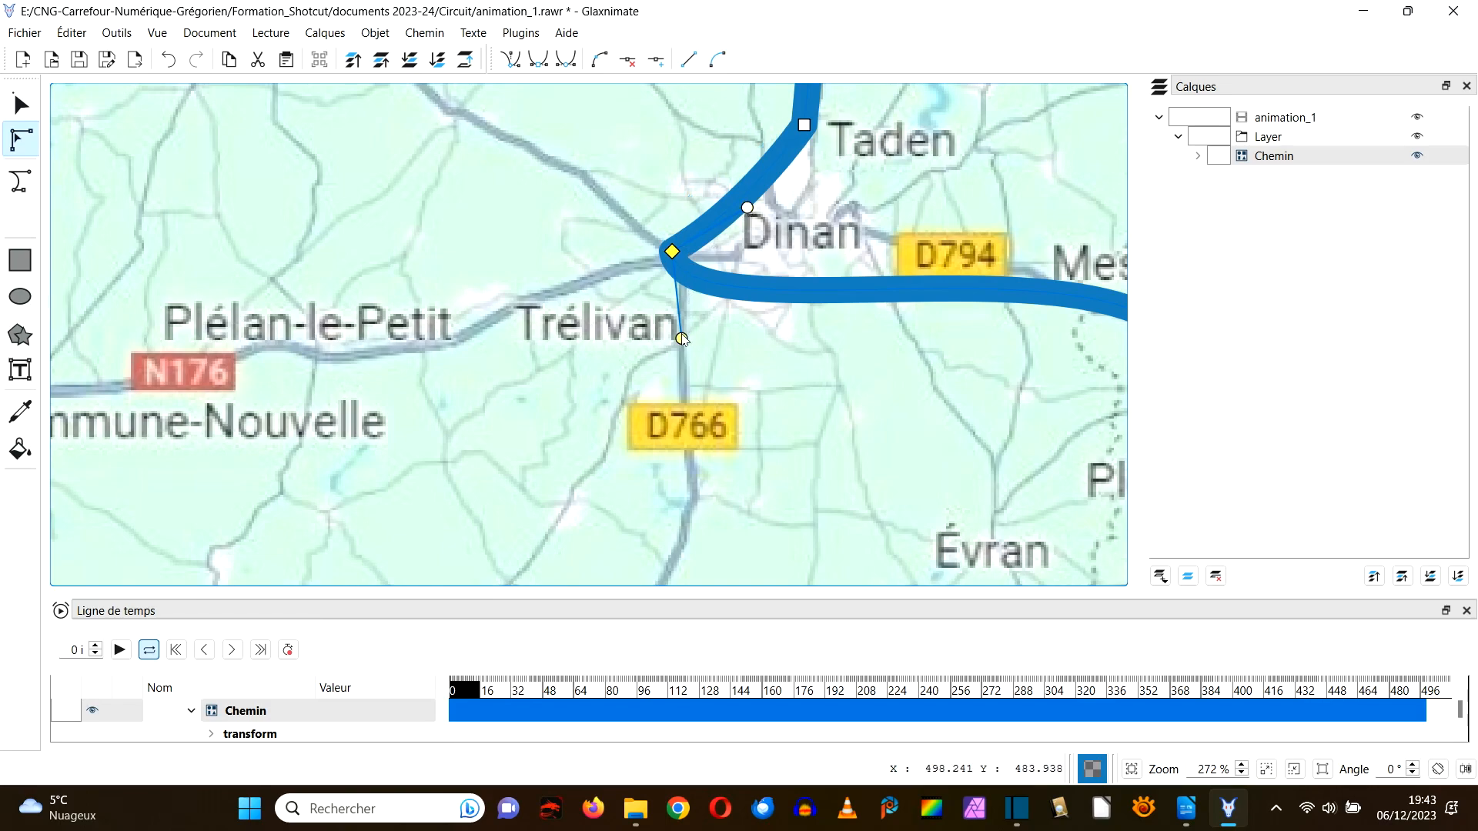
left_click_drag(682, 339, 852, 231)
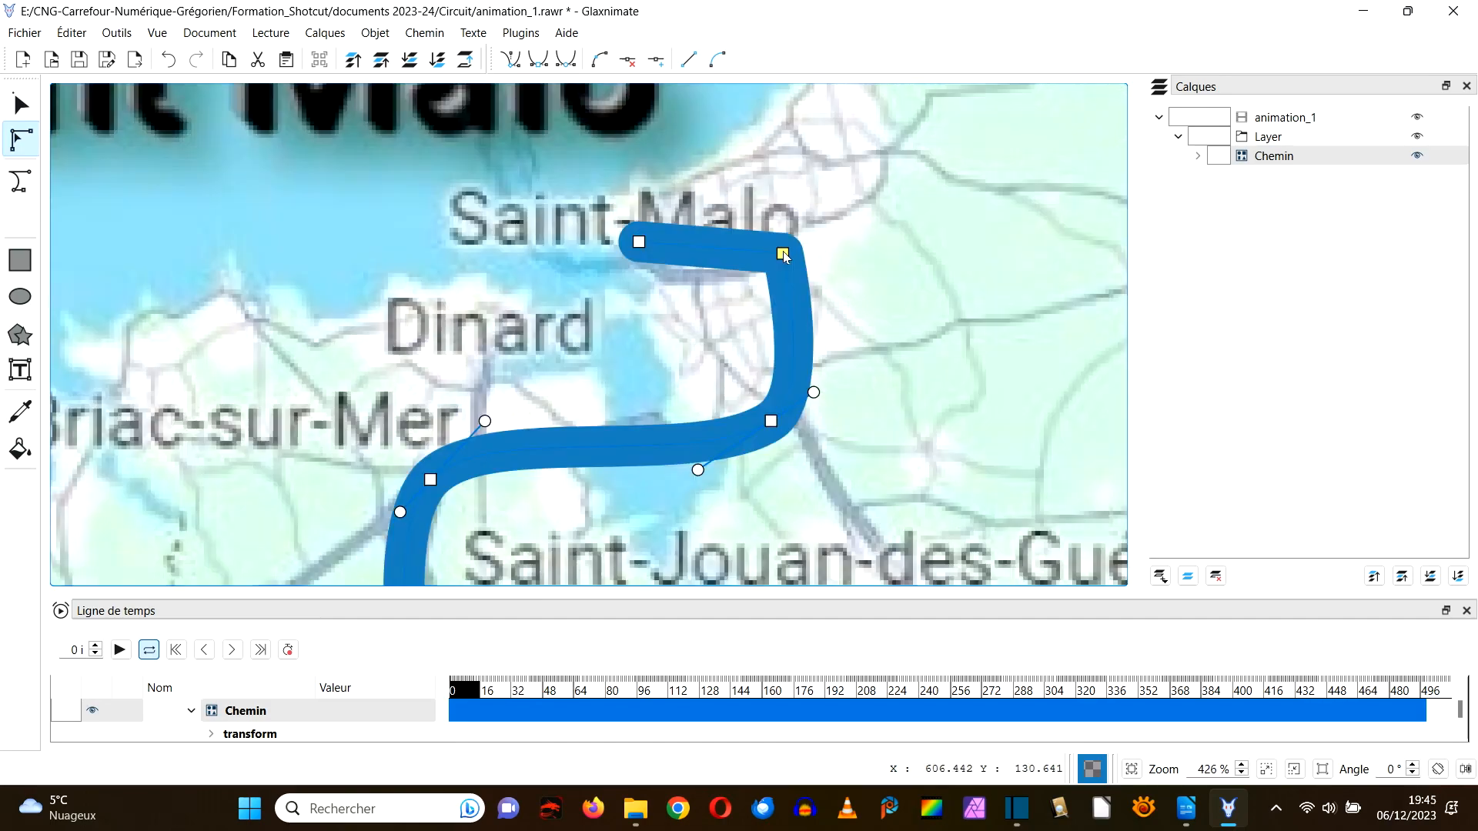
Step: Show the tangents of the corner node just east of Saint-Malo and pull one out to curve the end of the path
right_click(782, 253)
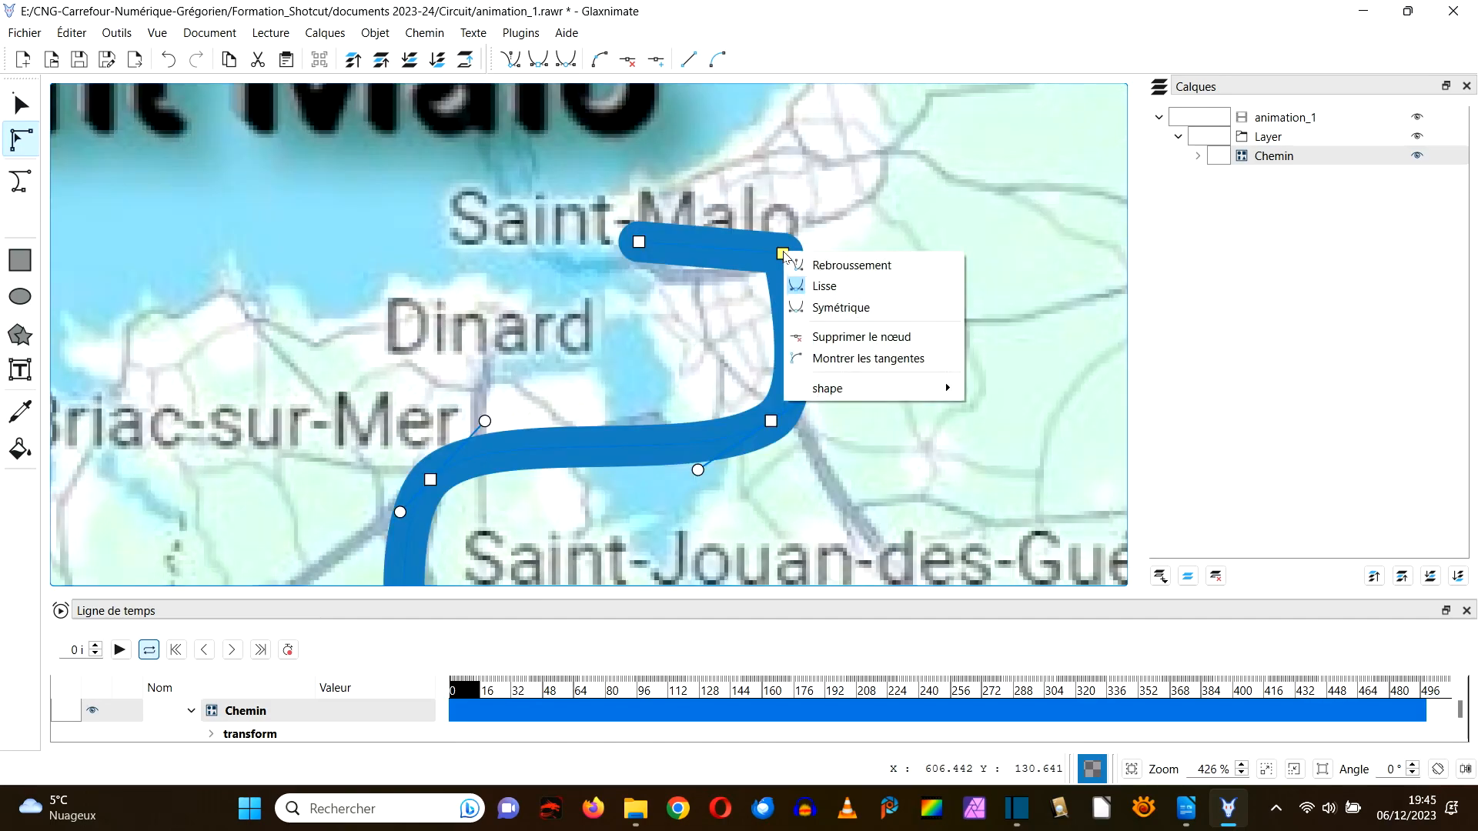
left_click(832, 359)
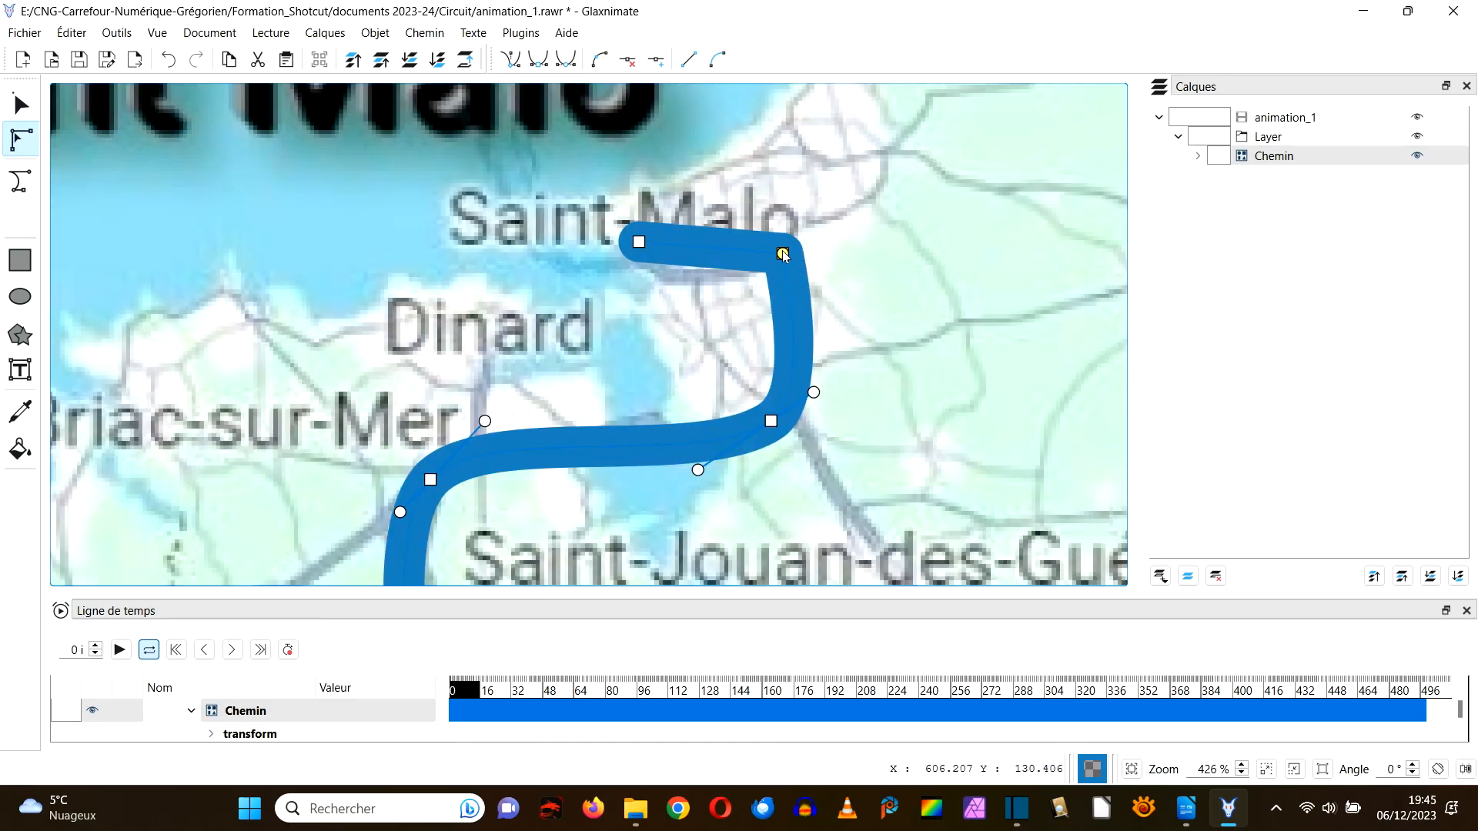
mouse_move(782, 253)
left_mouse_down()
mouse_move(762, 248)
mouse_move(702, 300)
mouse_move(805, 239)
left_mouse_up()
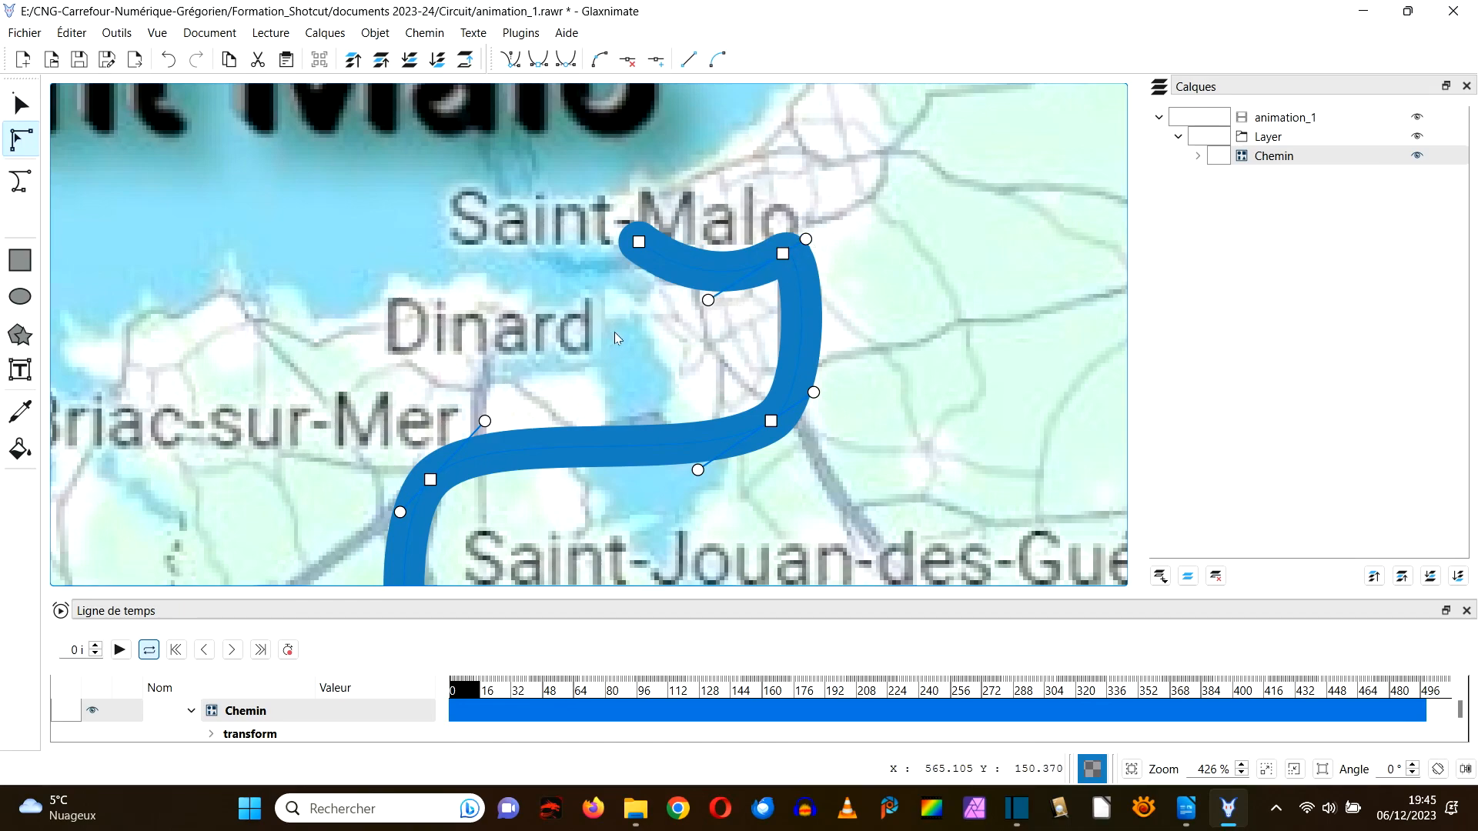
scroll(615, 331, "down", 10)
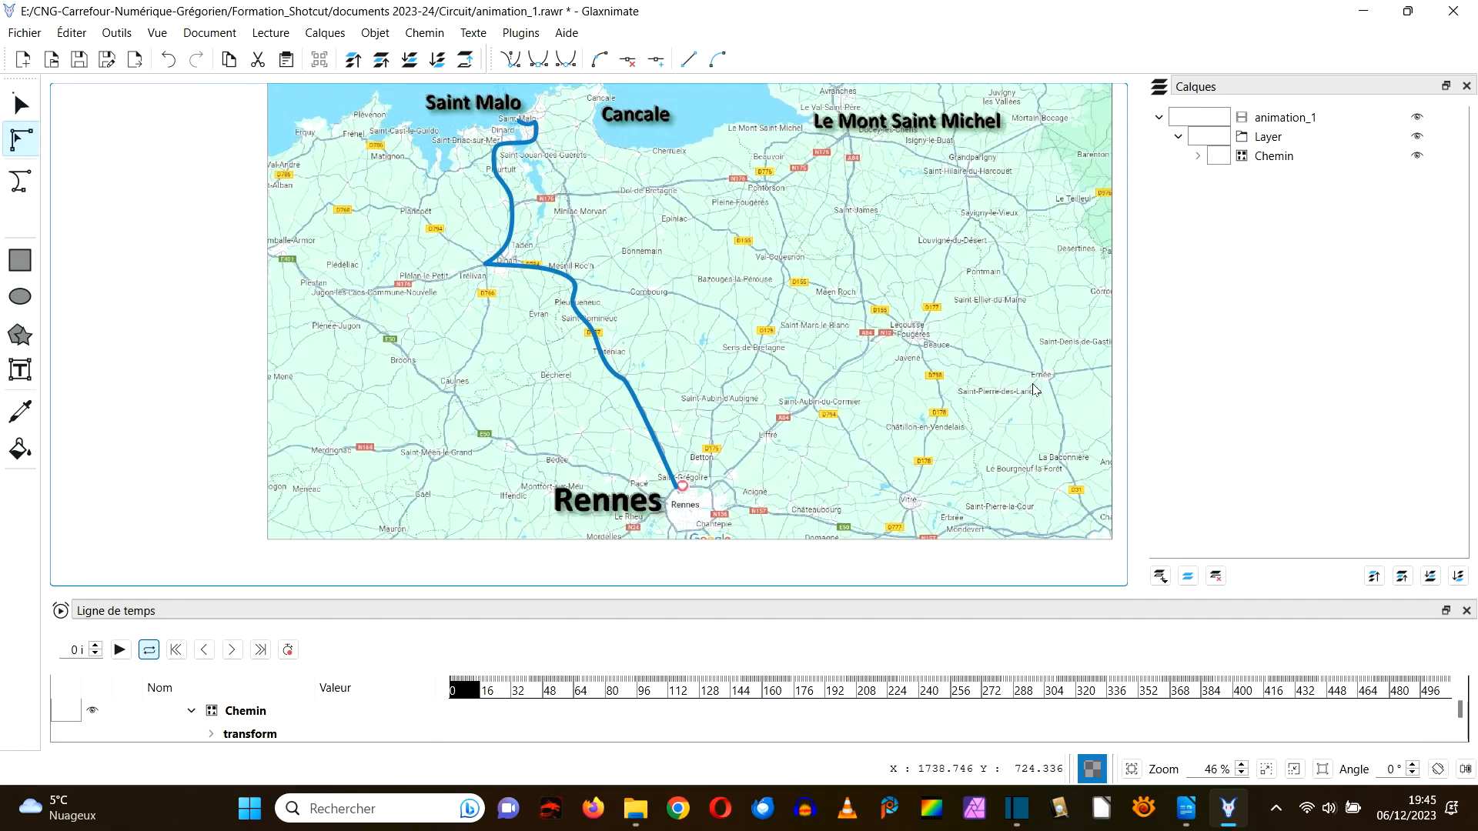
Step: Add a Tronquer le chemin modifier to the layer and check that it sits outside the Chemin group
right_click(1260, 139)
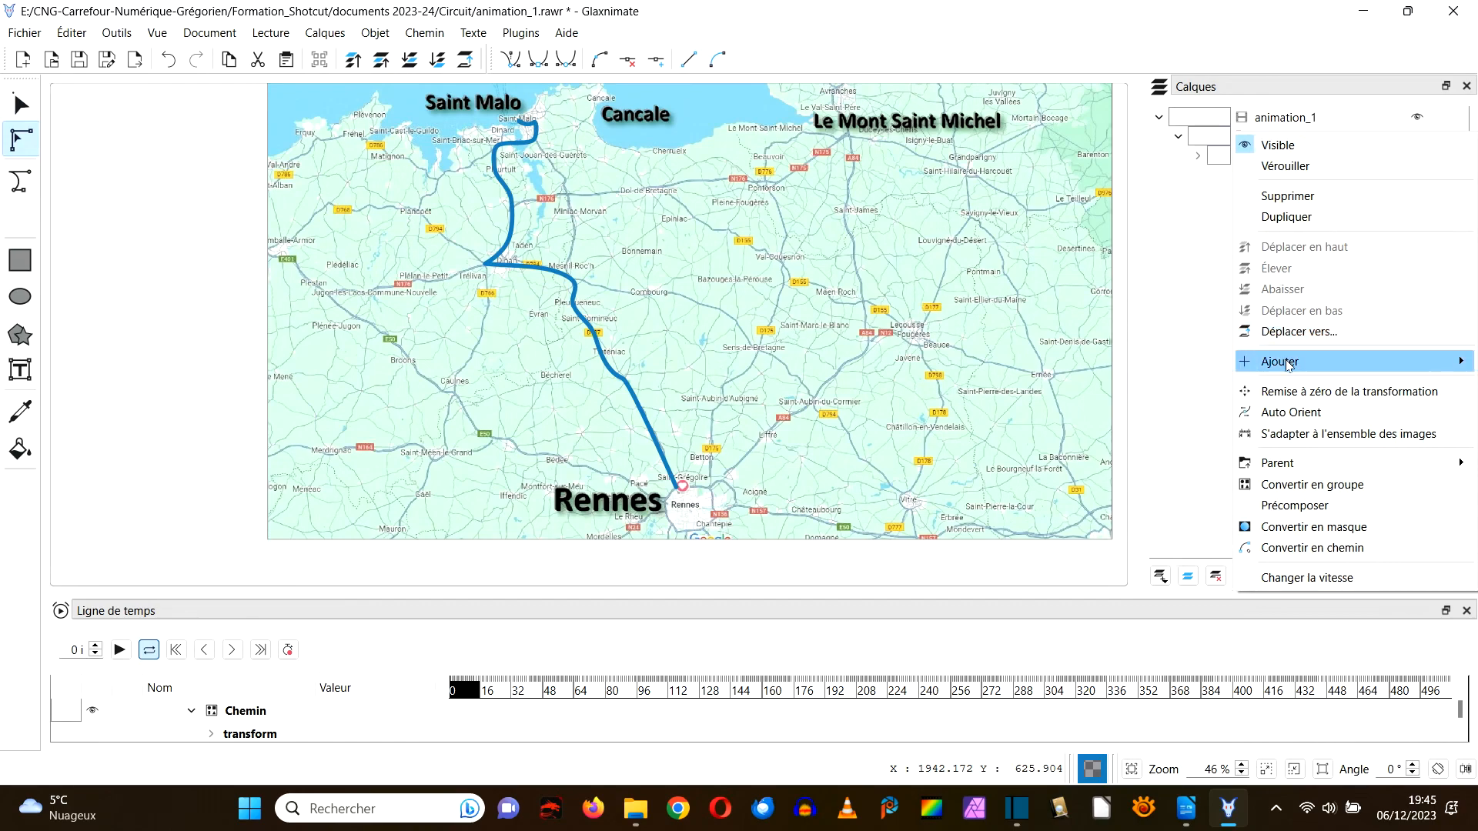
mouse_move(1288, 364)
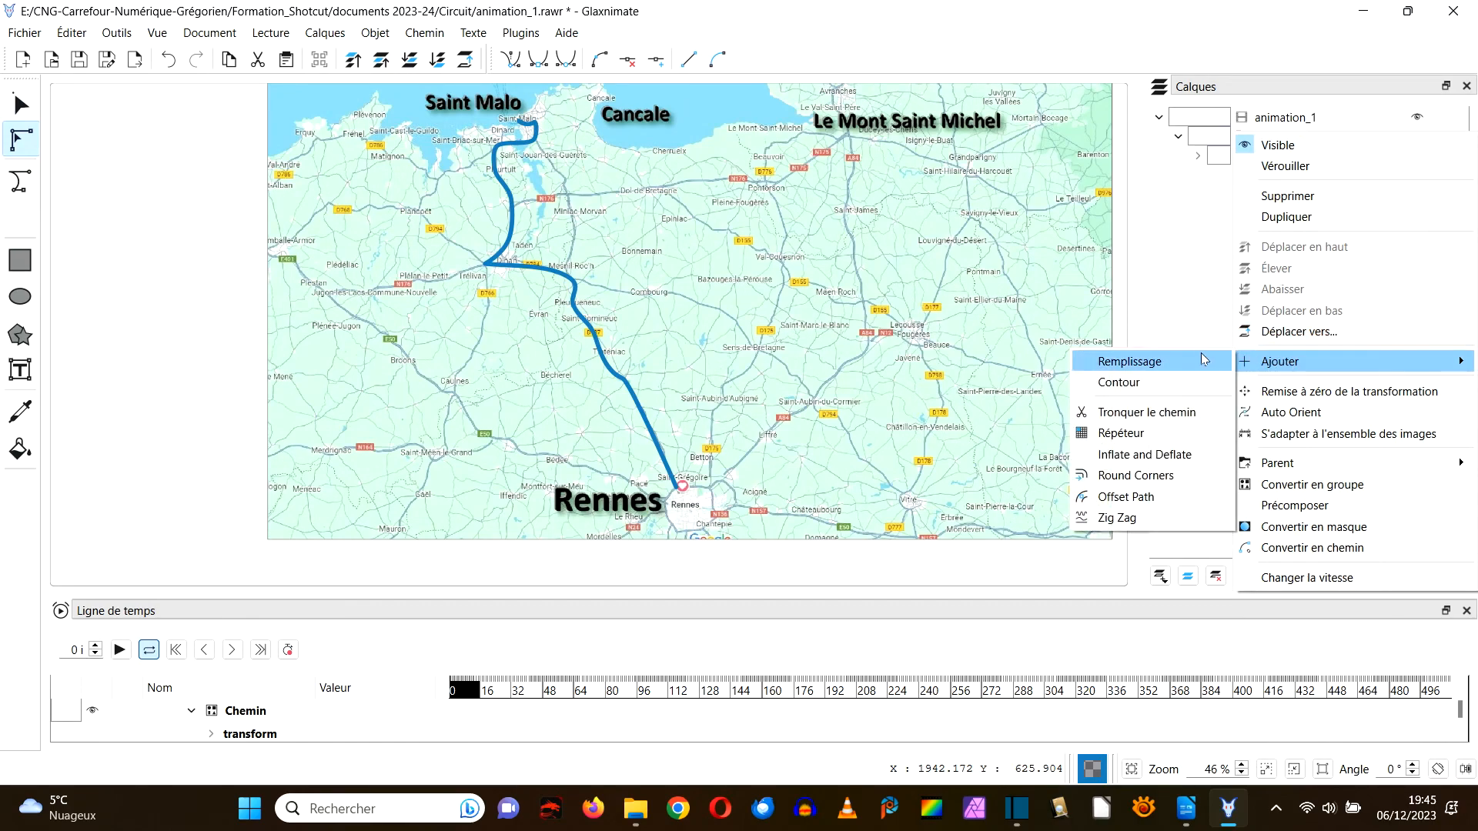
left_click(1148, 415)
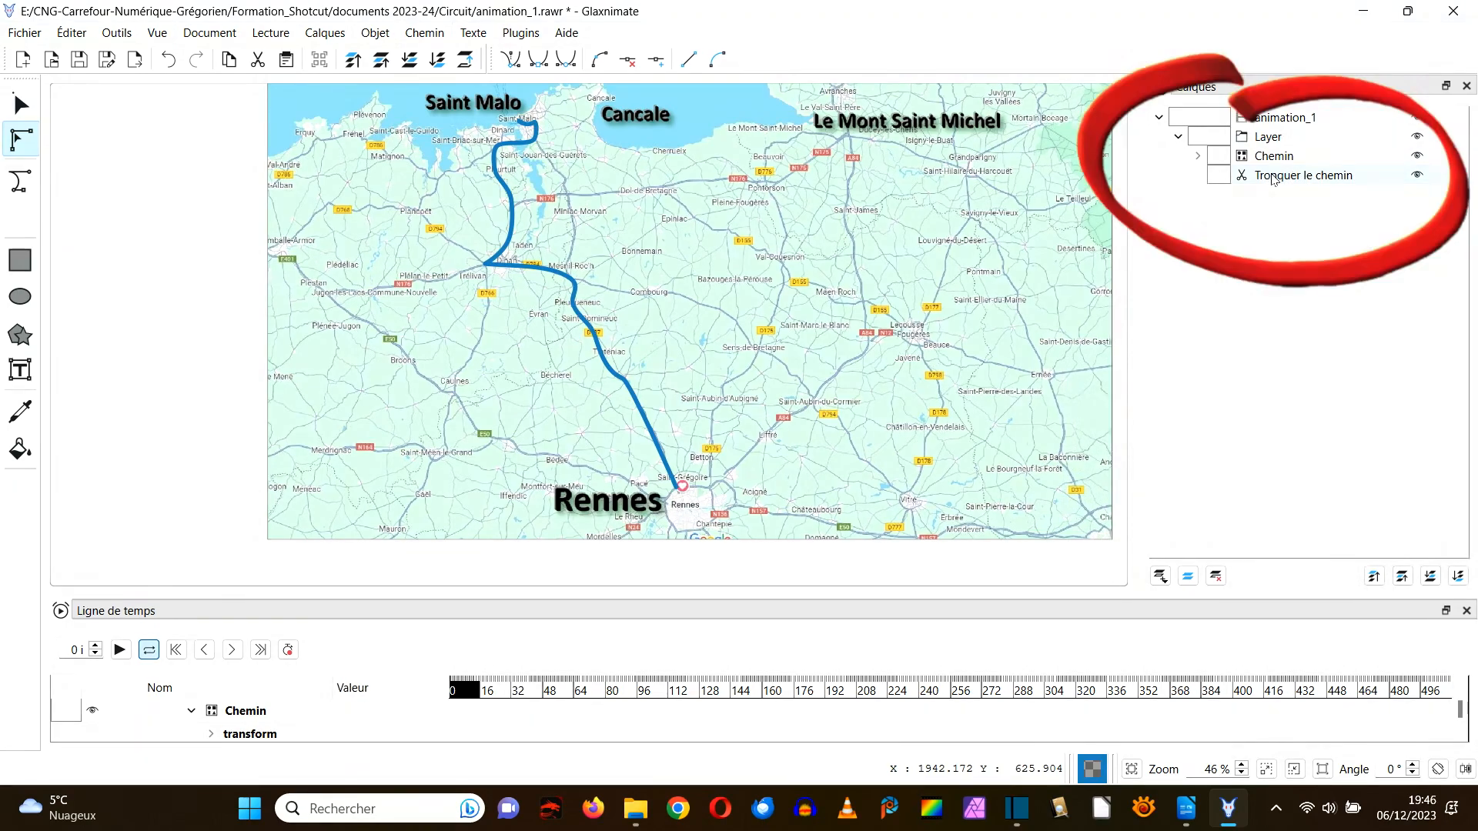
left_click(1198, 158)
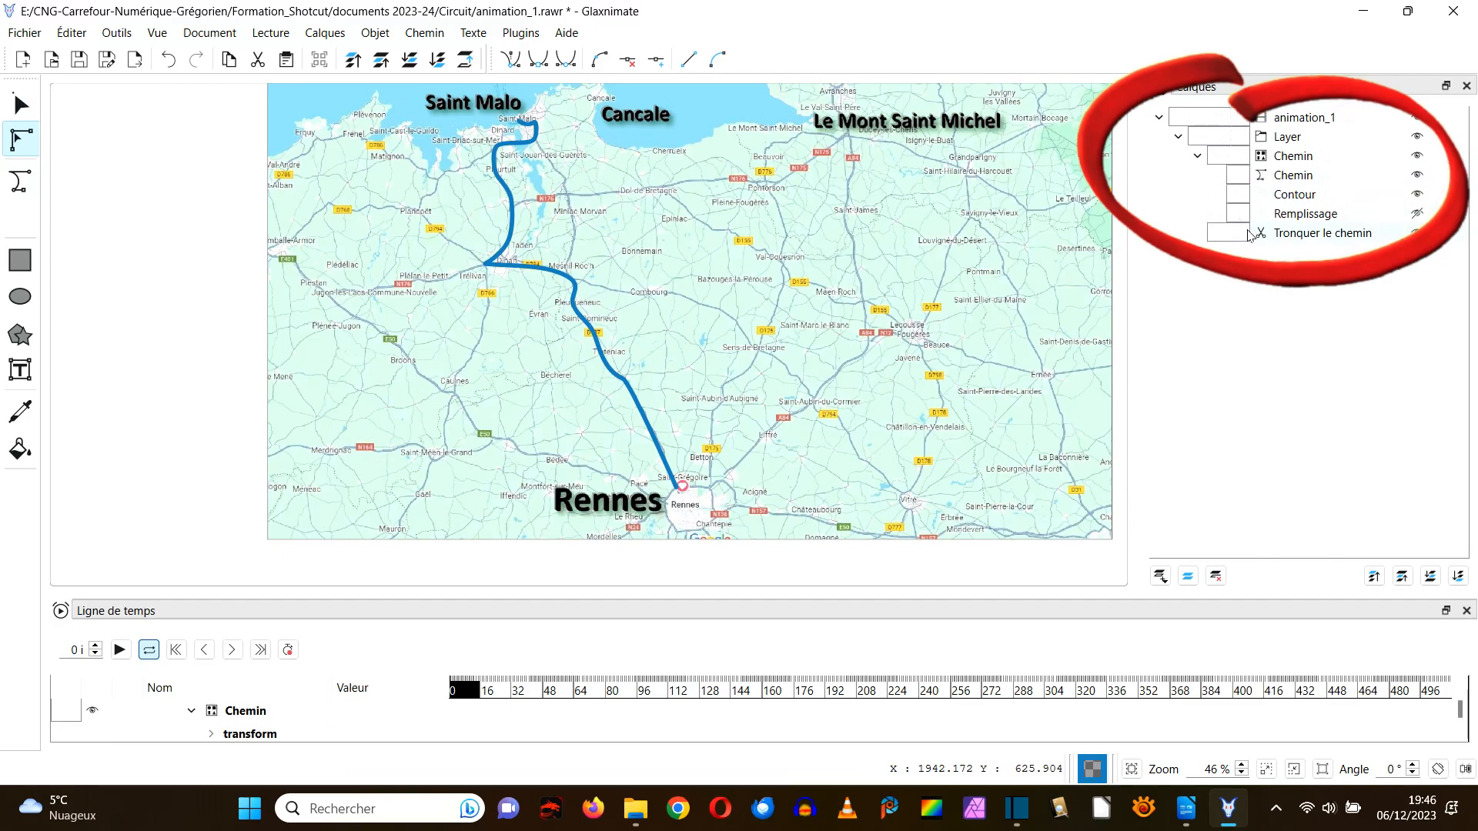
left_click(1198, 157)
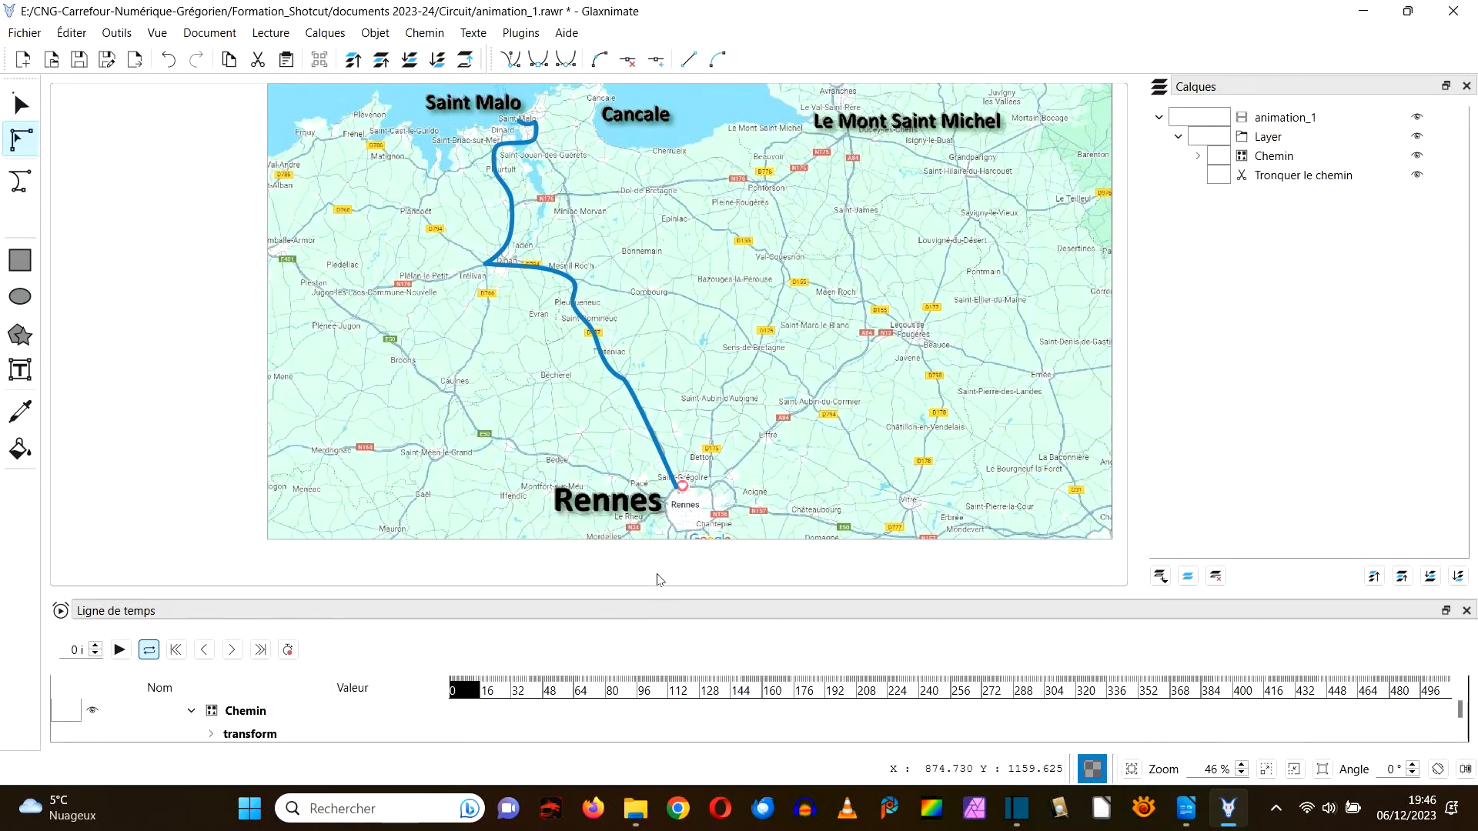
Step: Enlarge the timeline area and expand the Tronquer le chemin properties in it
scroll(700, 323, "down", 2)
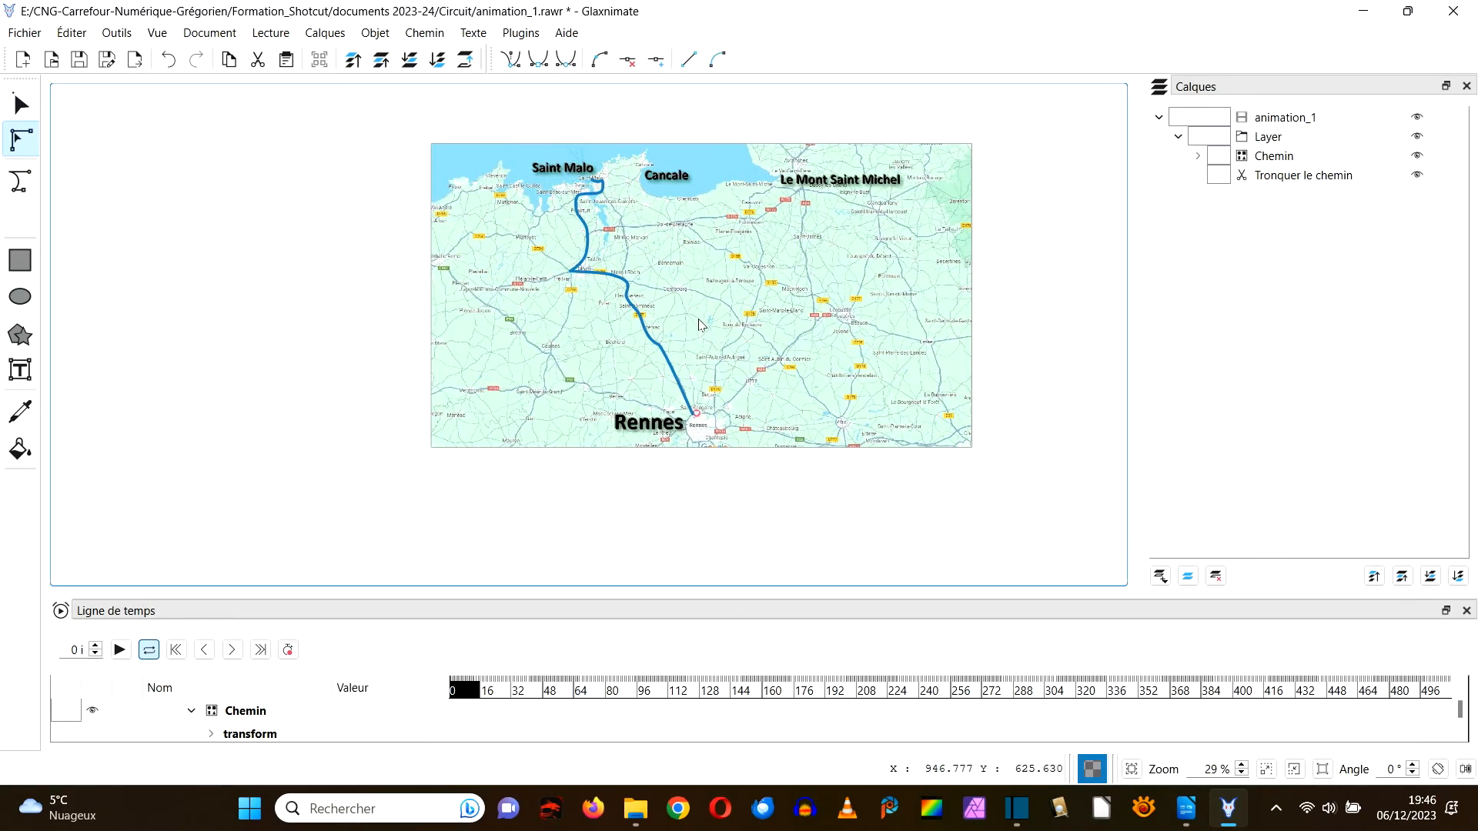
scroll(702, 323, "down", 2)
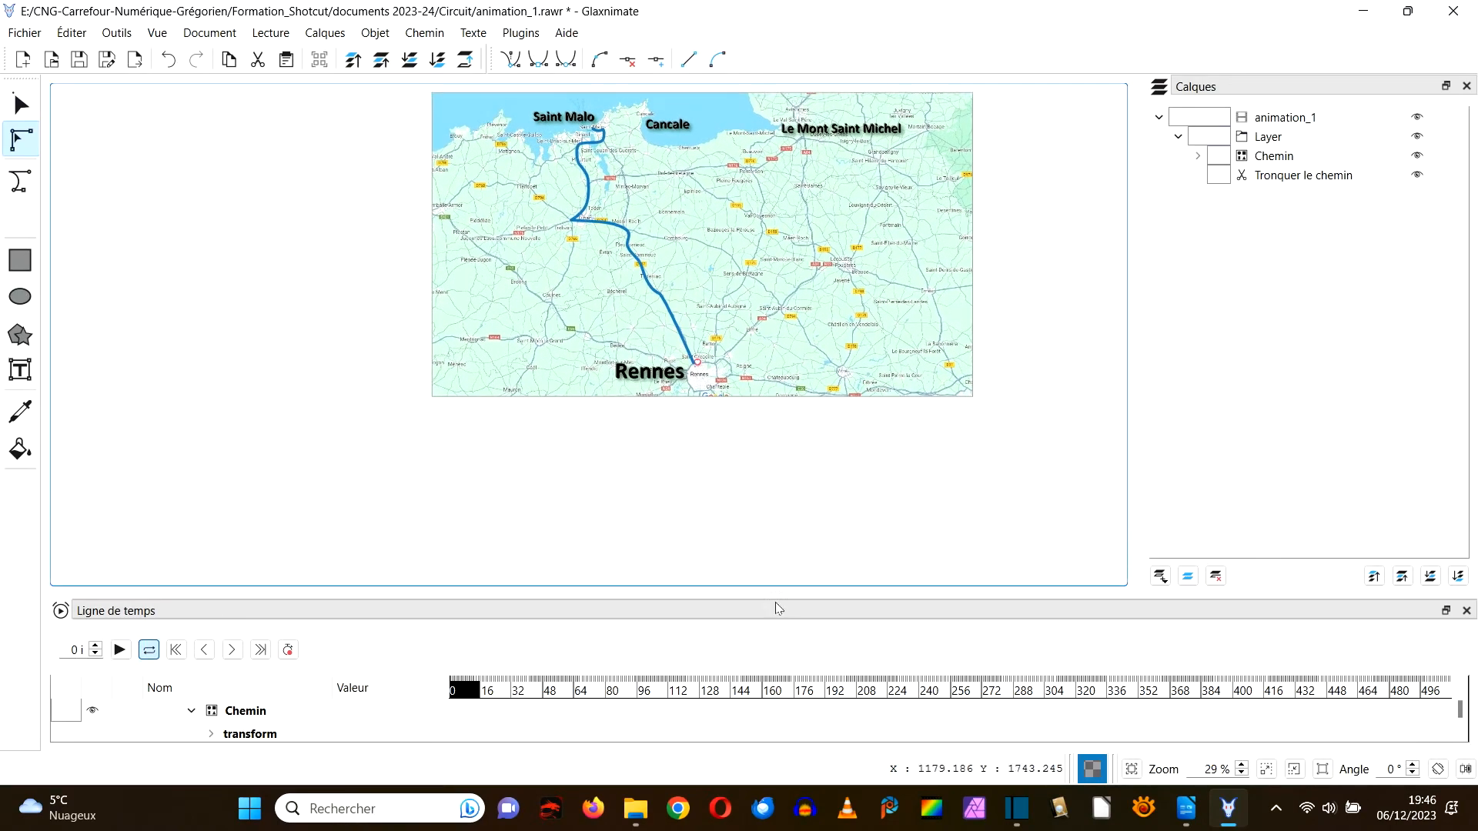
left_click_drag(776, 594, 790, 413)
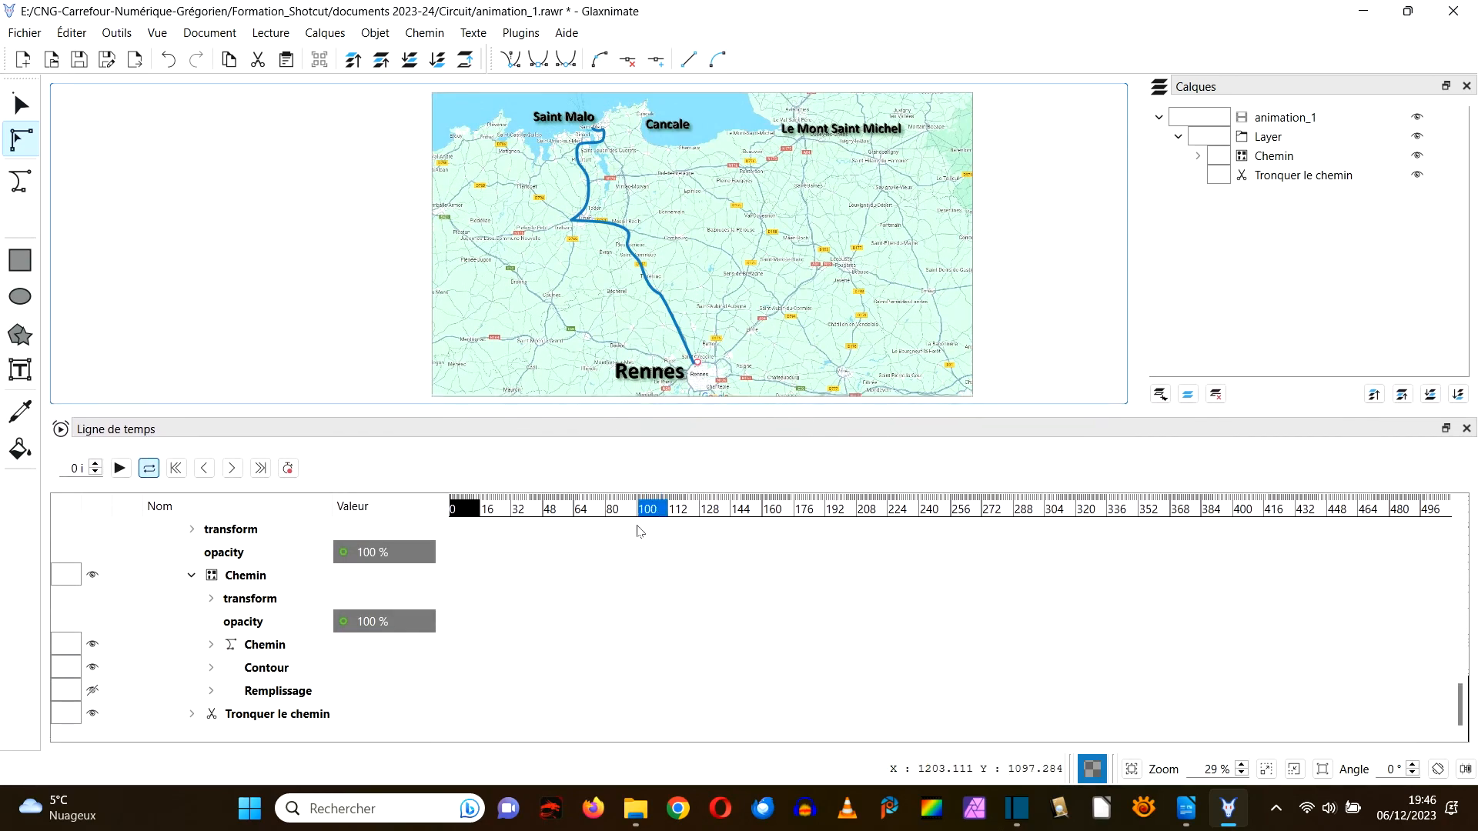
scroll(228, 601, "up", 2)
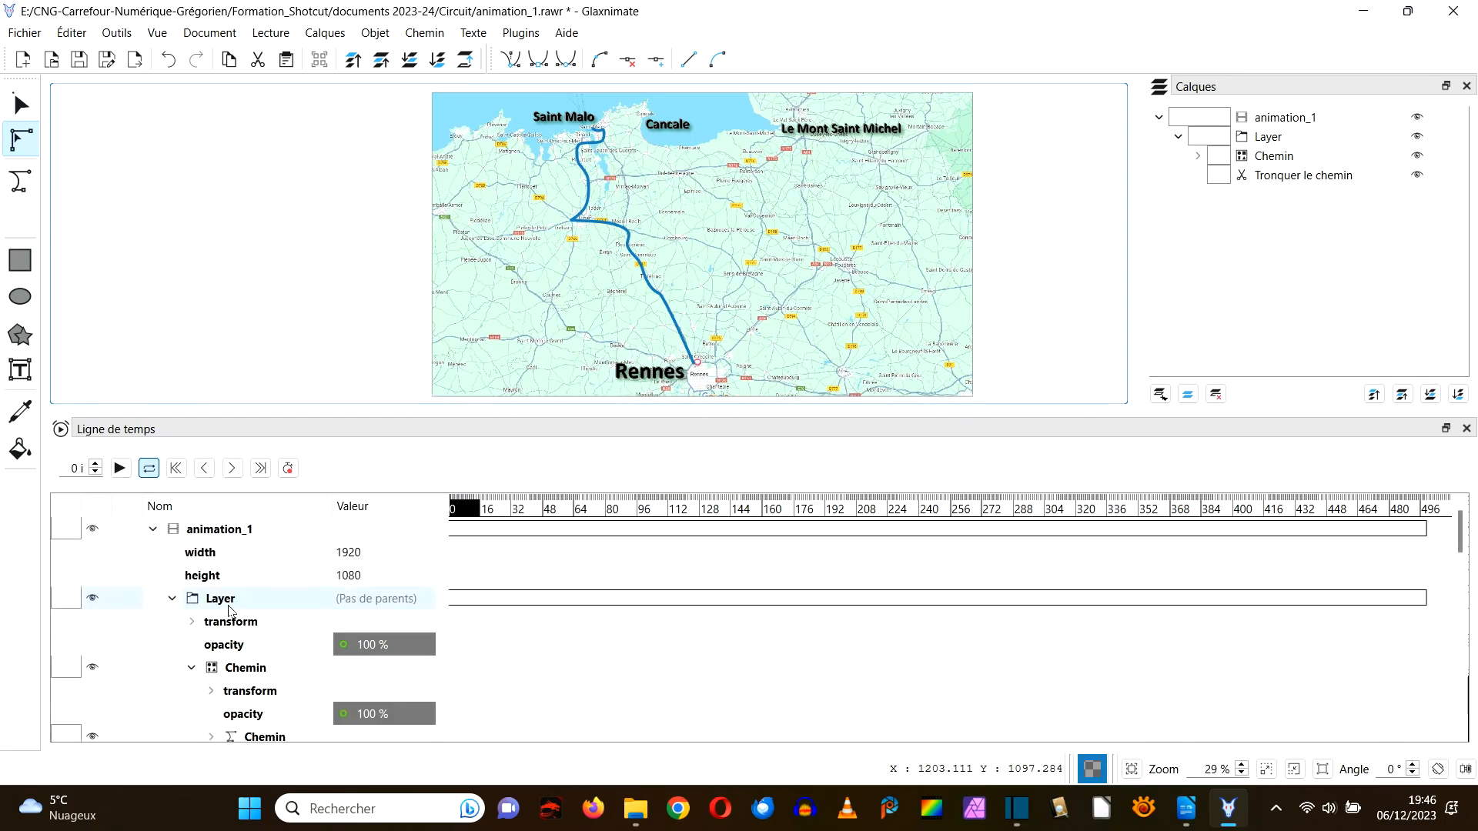
scroll(228, 601, "down", 2)
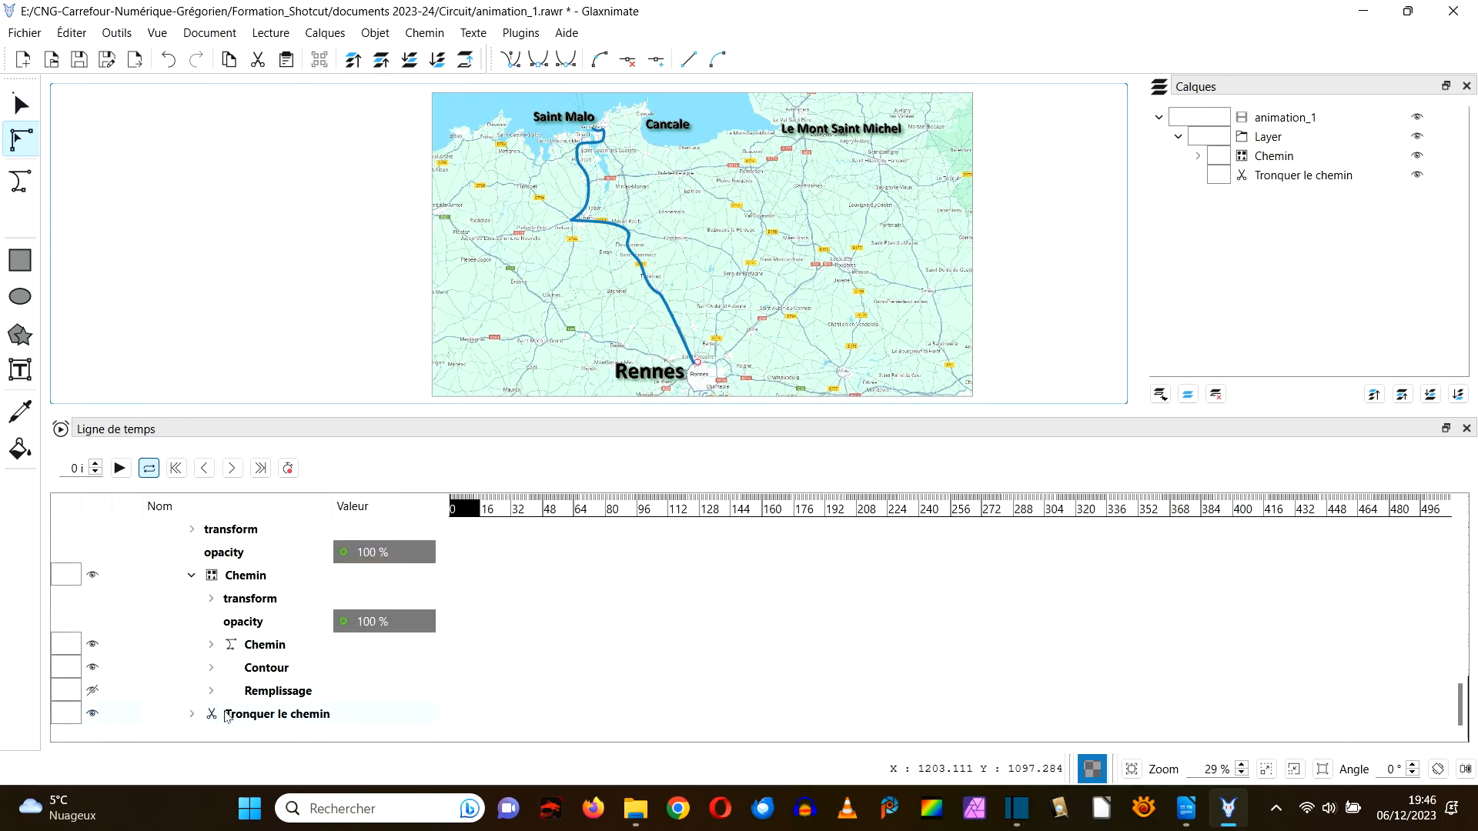
left_click(192, 713)
scroll(238, 691, "down", 2)
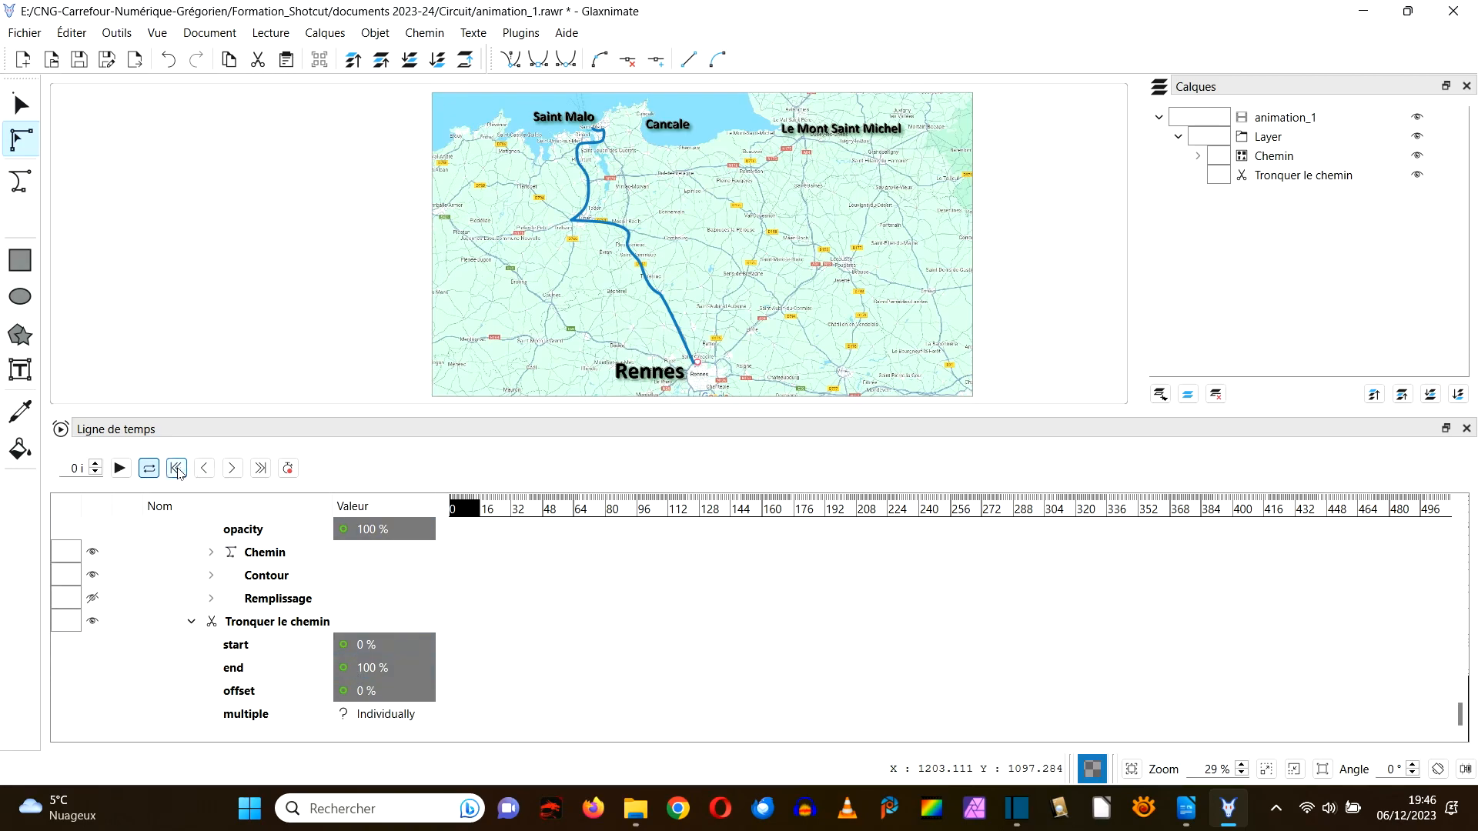
Step: At frame 0, set the path trim's end value to 0 % and add a keyframe for it
left_click(453, 504)
double_click(368, 669)
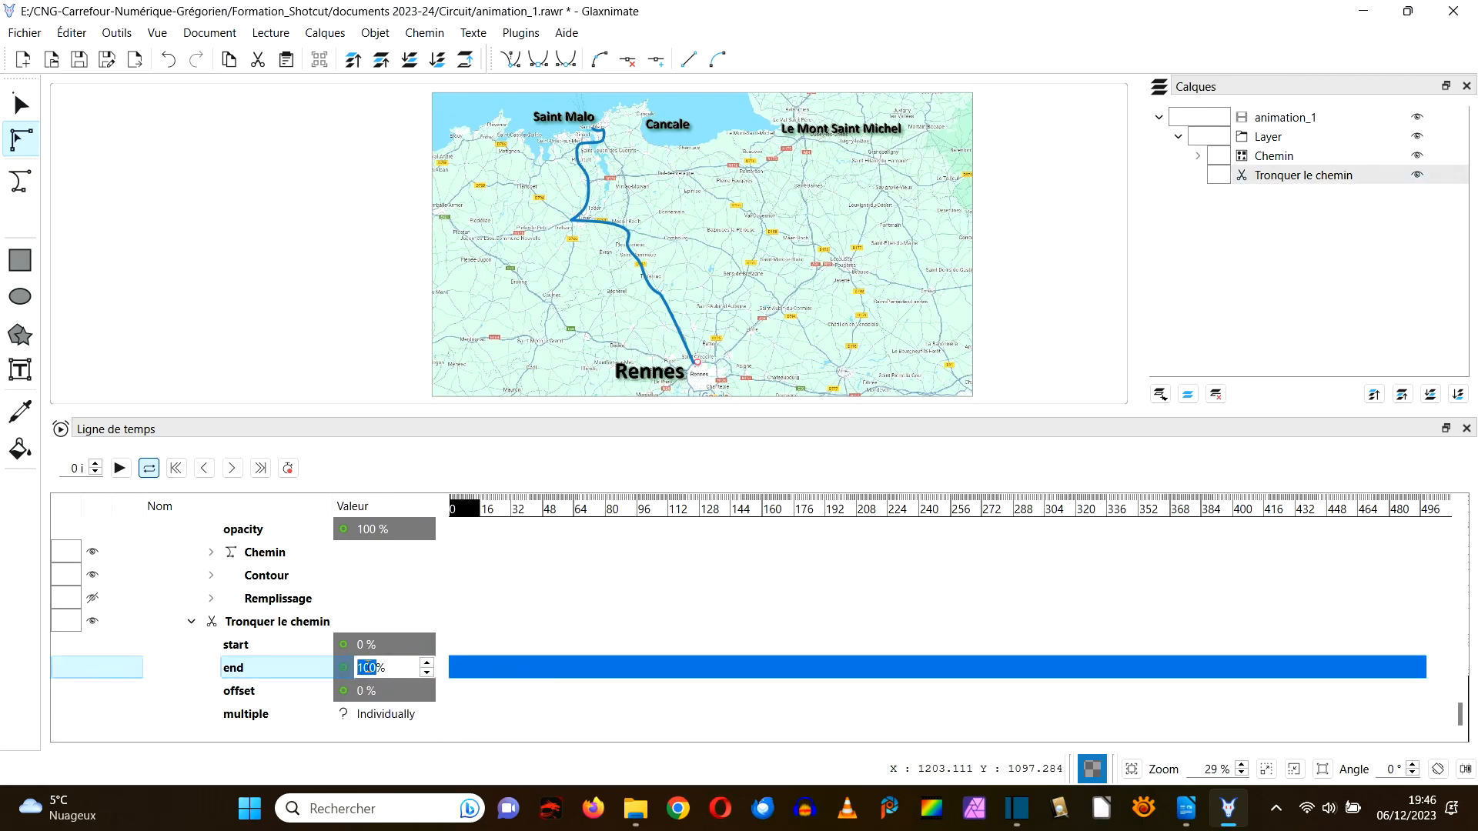
type("0")
key("Return")
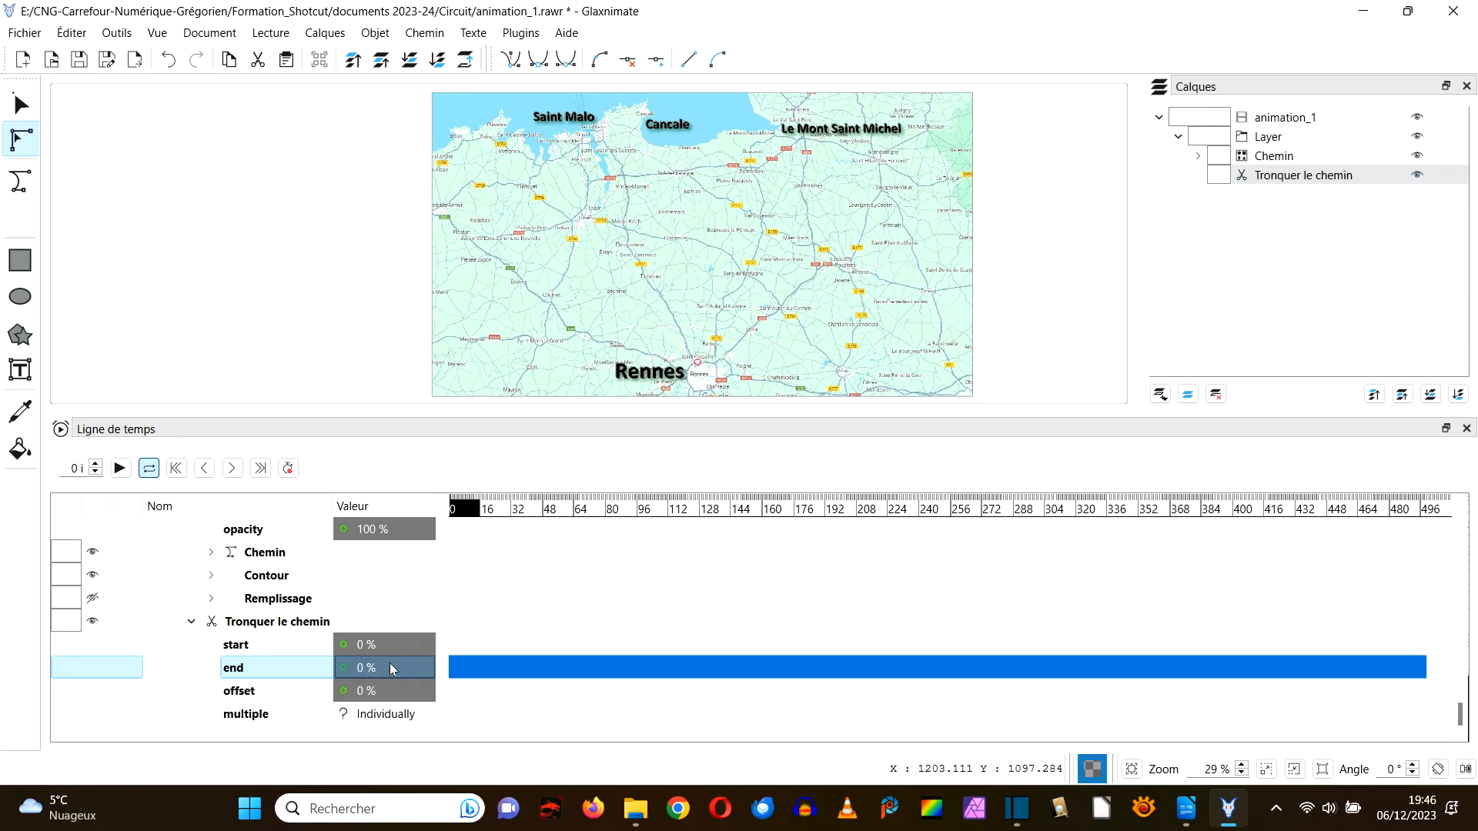
right_click(392, 669)
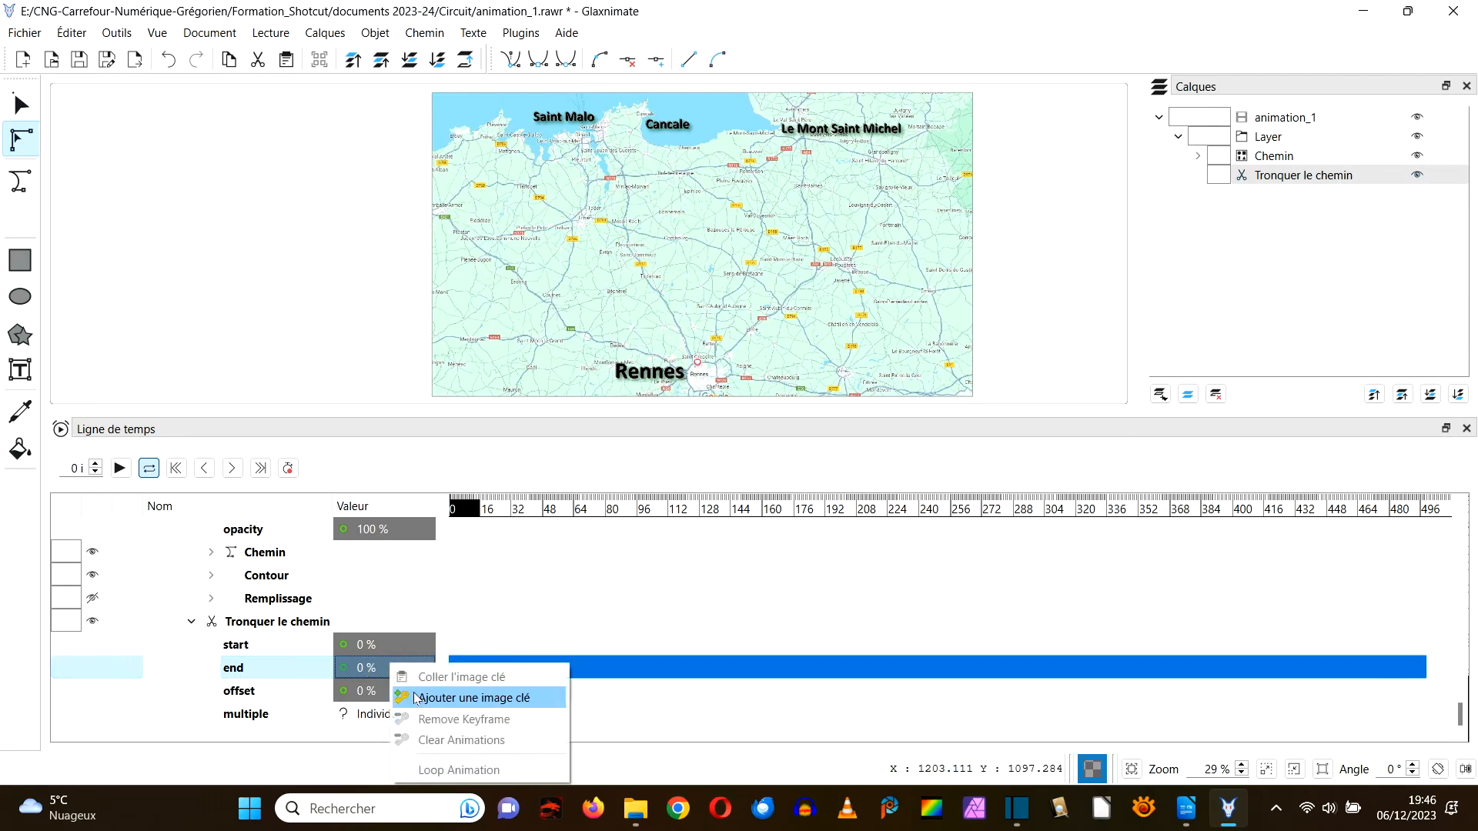
left_click(437, 698)
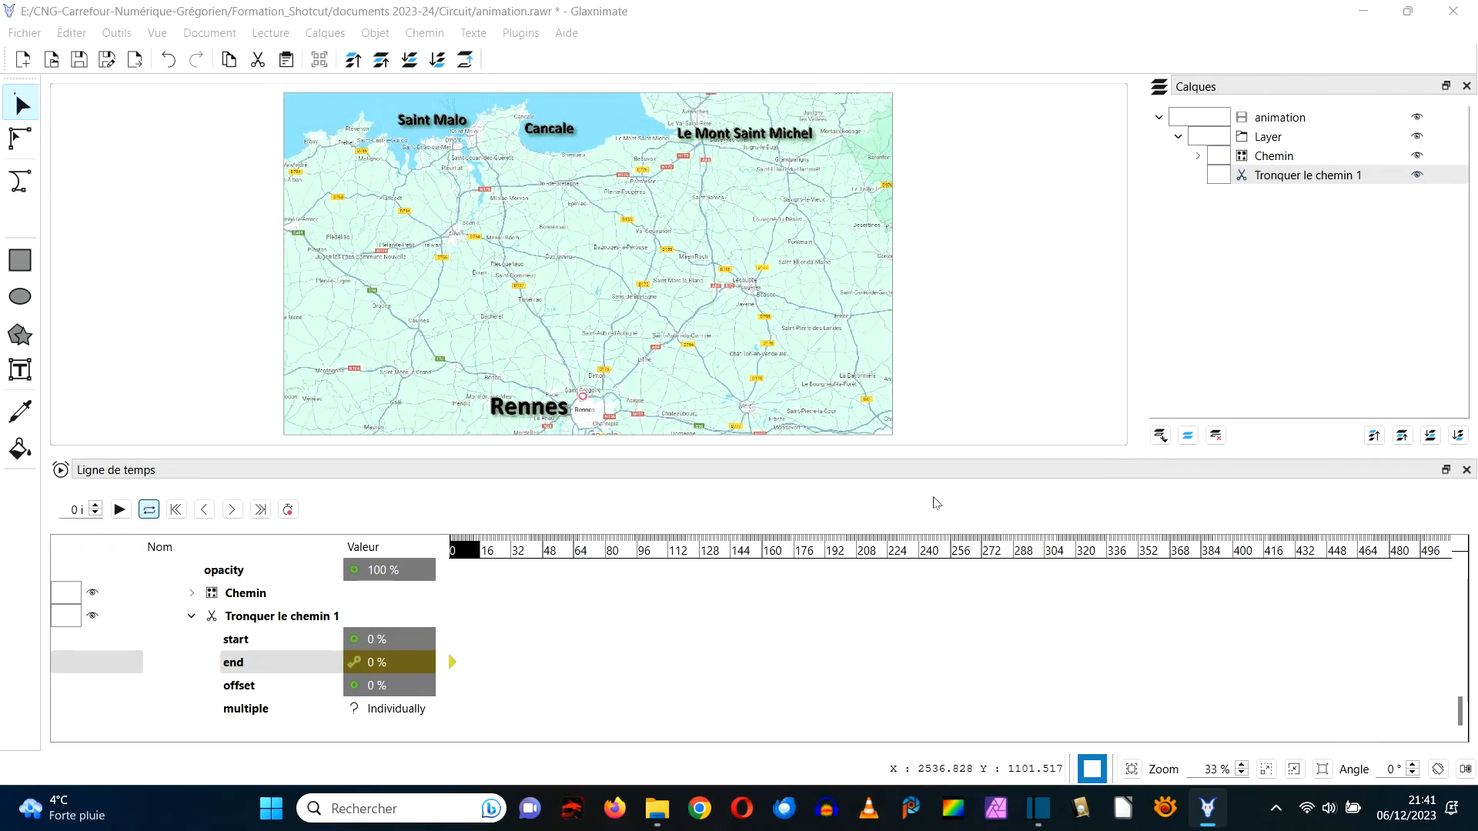
Step: At the last frame, 498, set the path trim's end value to 100 % and add a keyframe for it
left_click(261, 509)
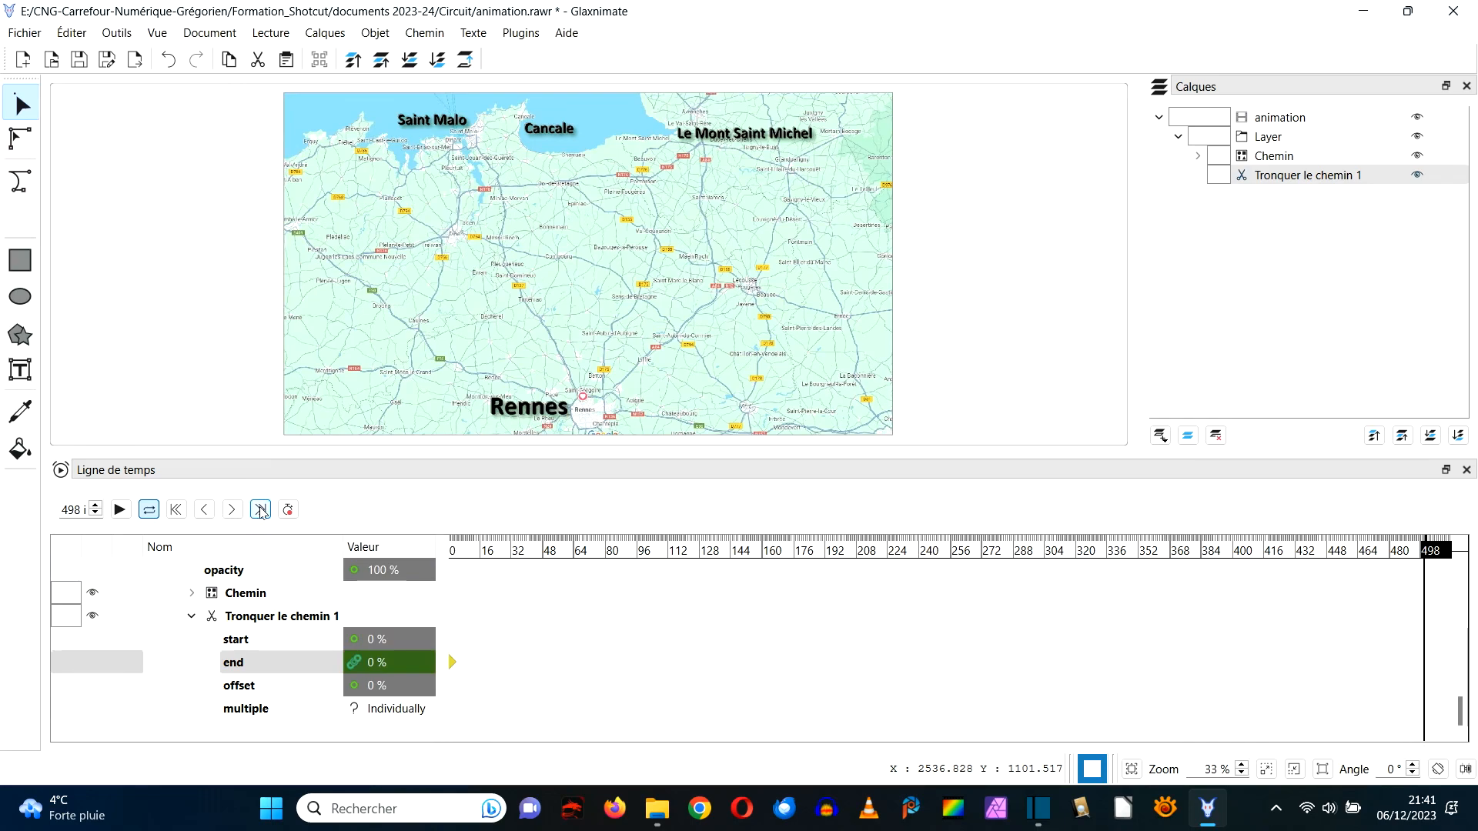
left_click(402, 668)
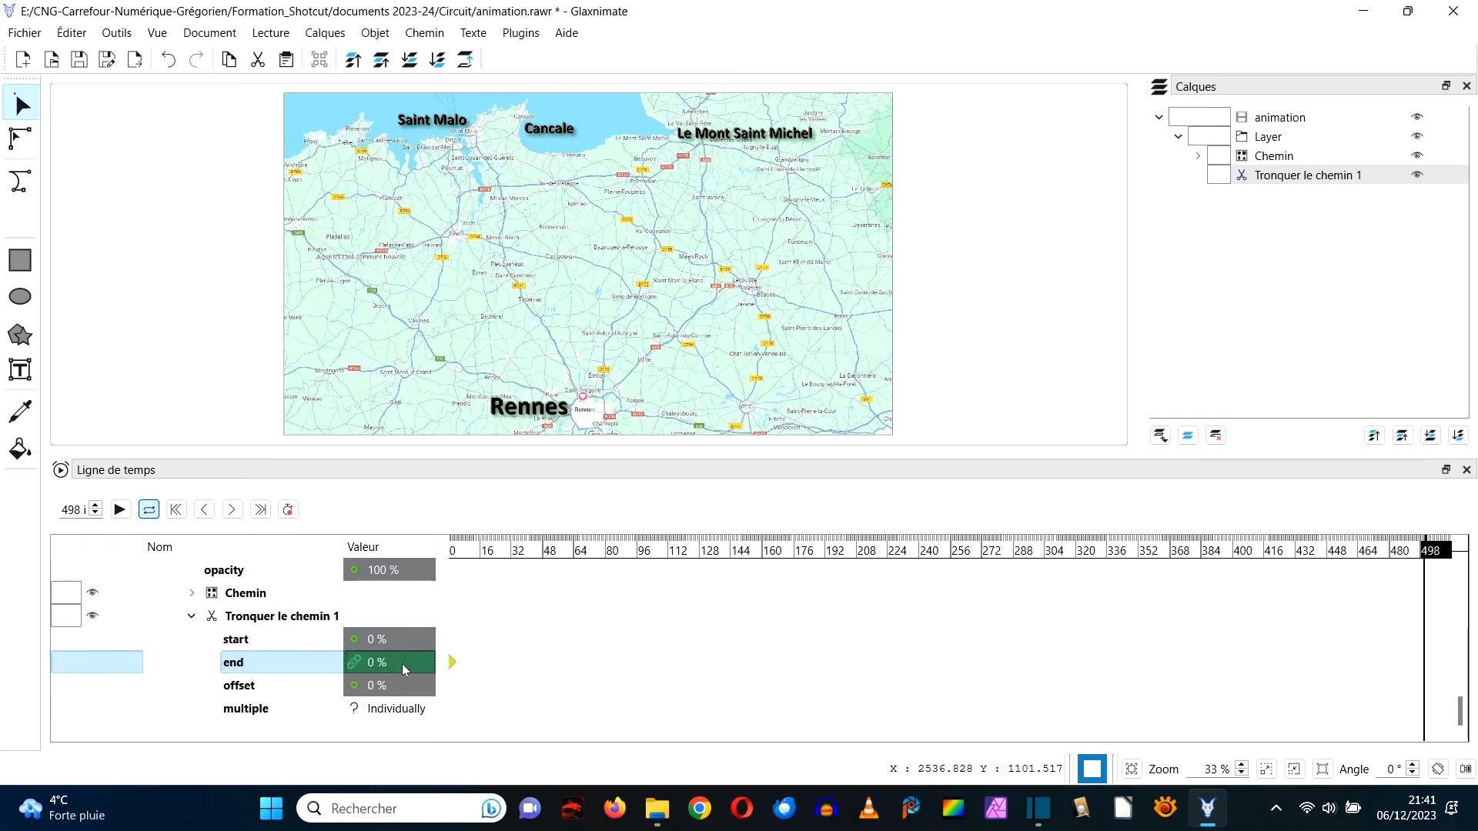
double_click(402, 663)
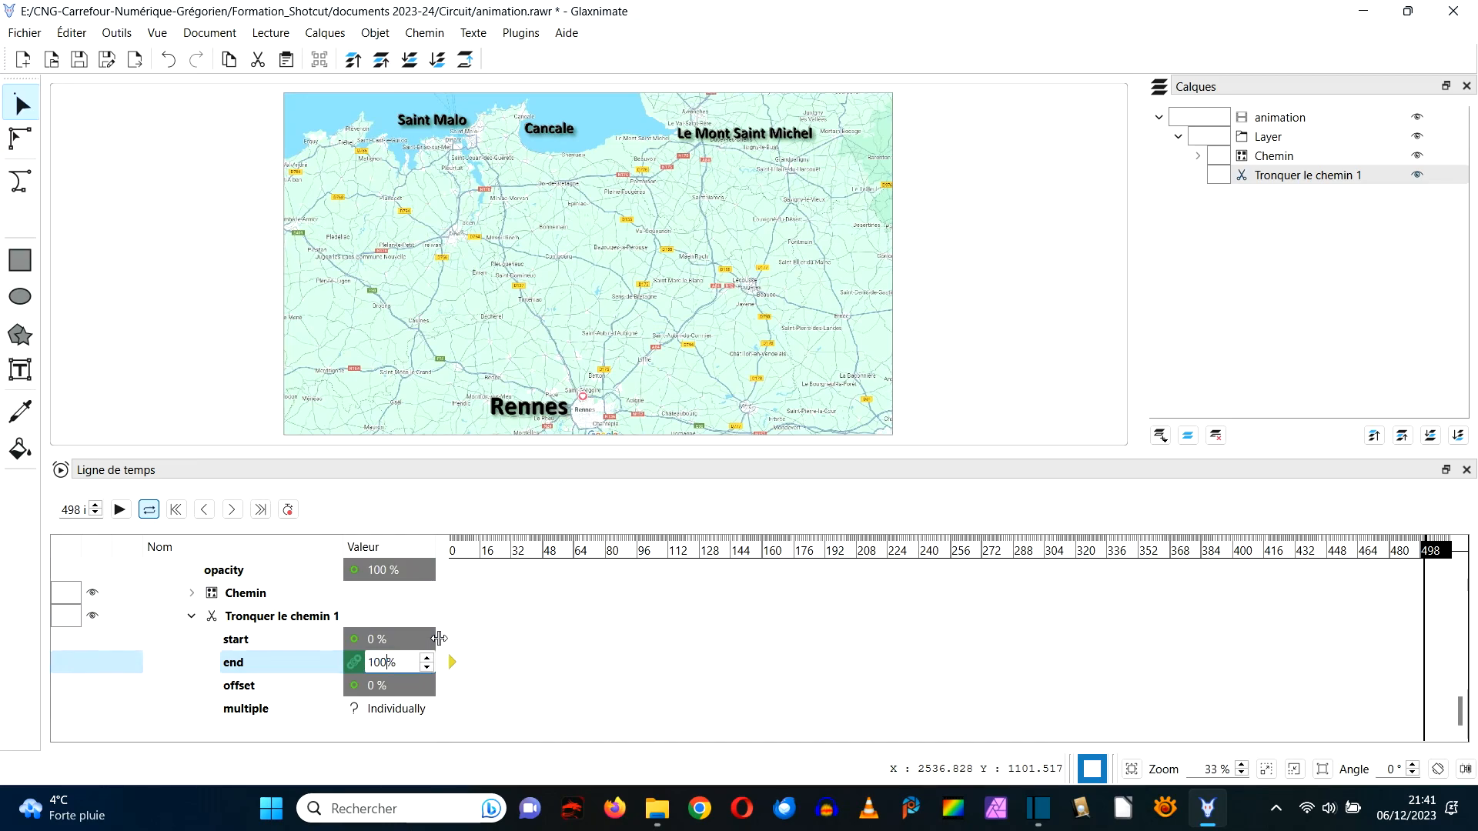
key("Return")
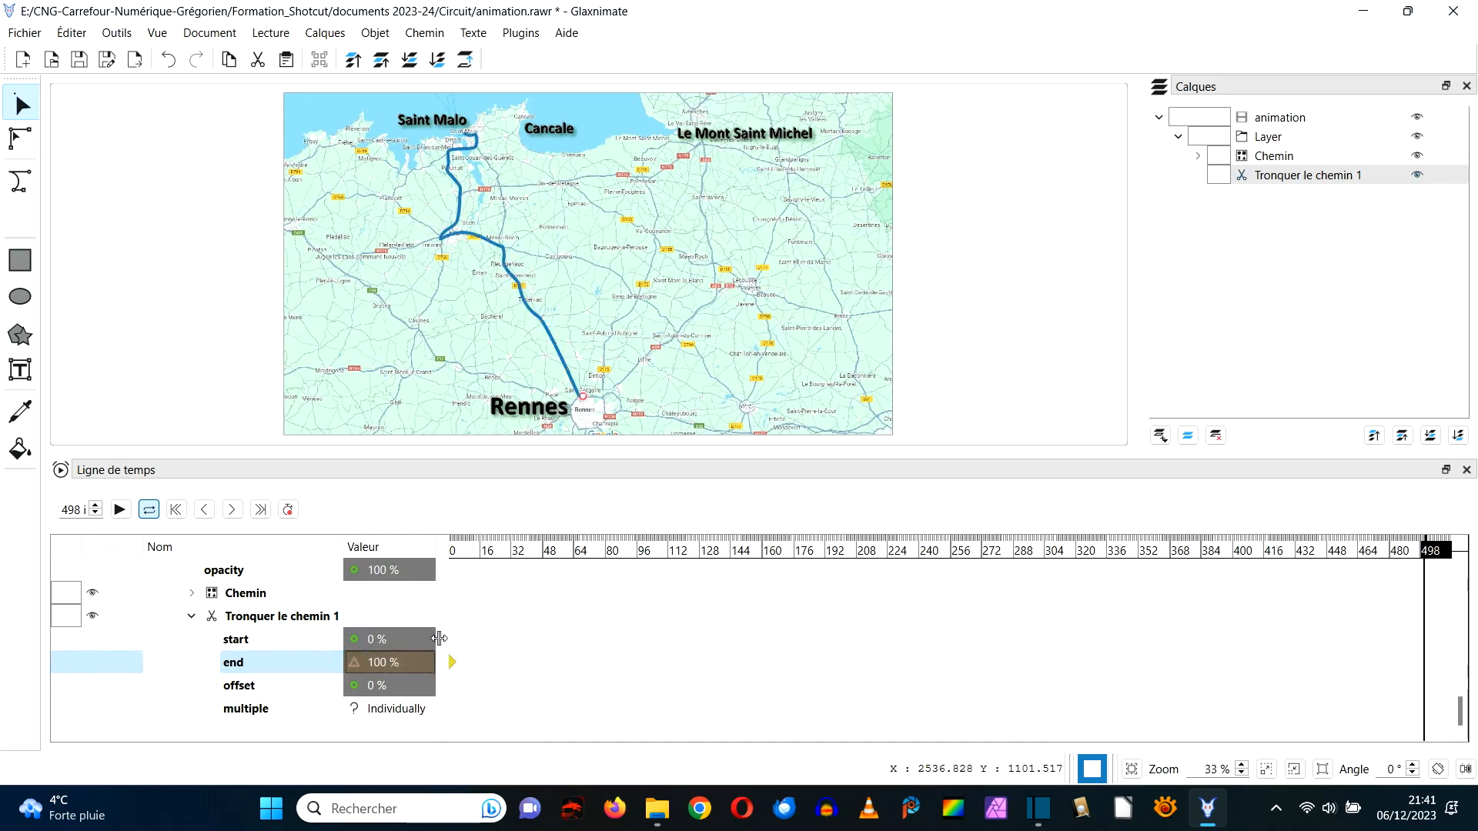
right_click(406, 658)
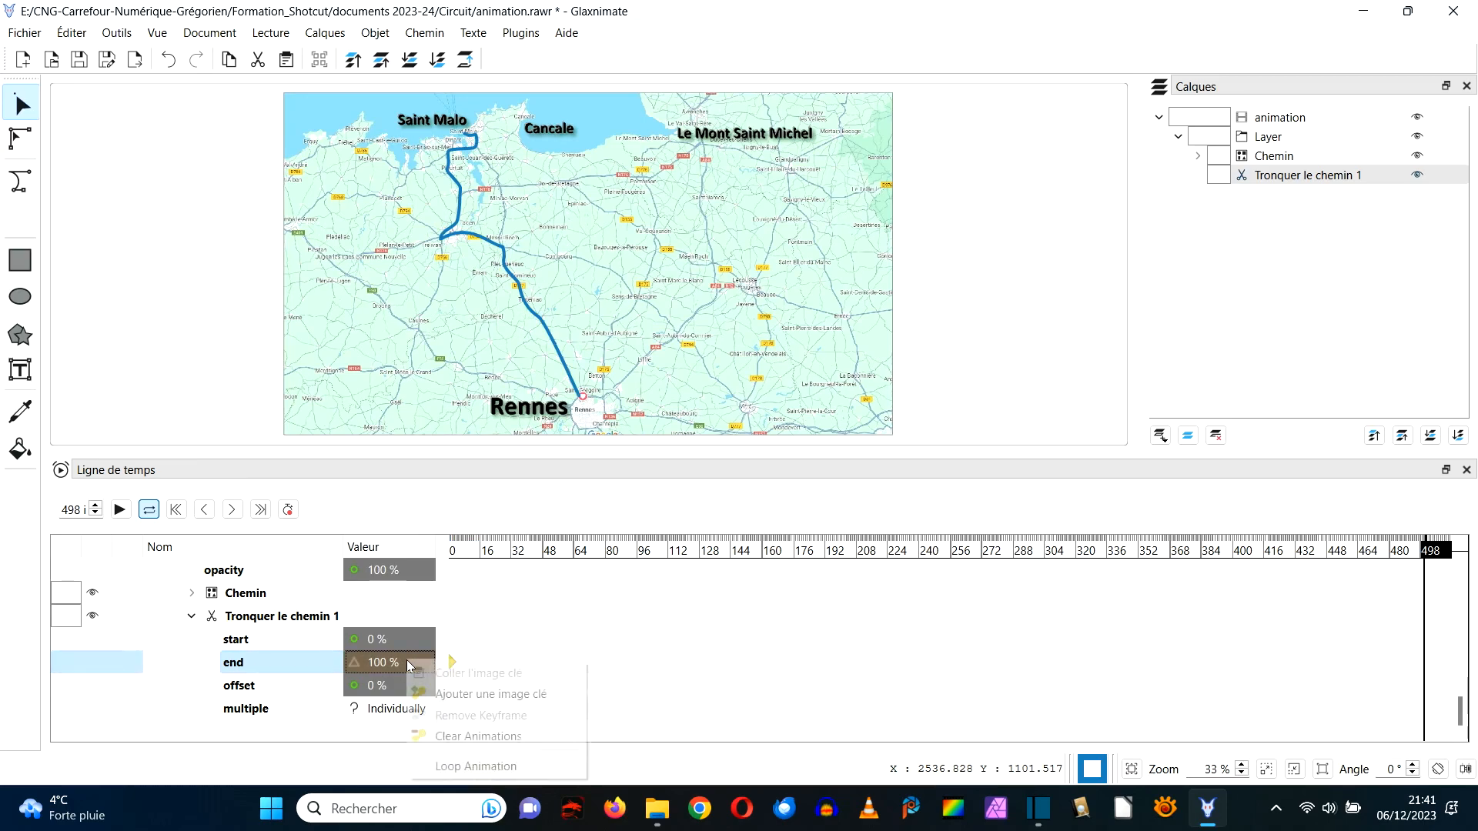
left_click(449, 699)
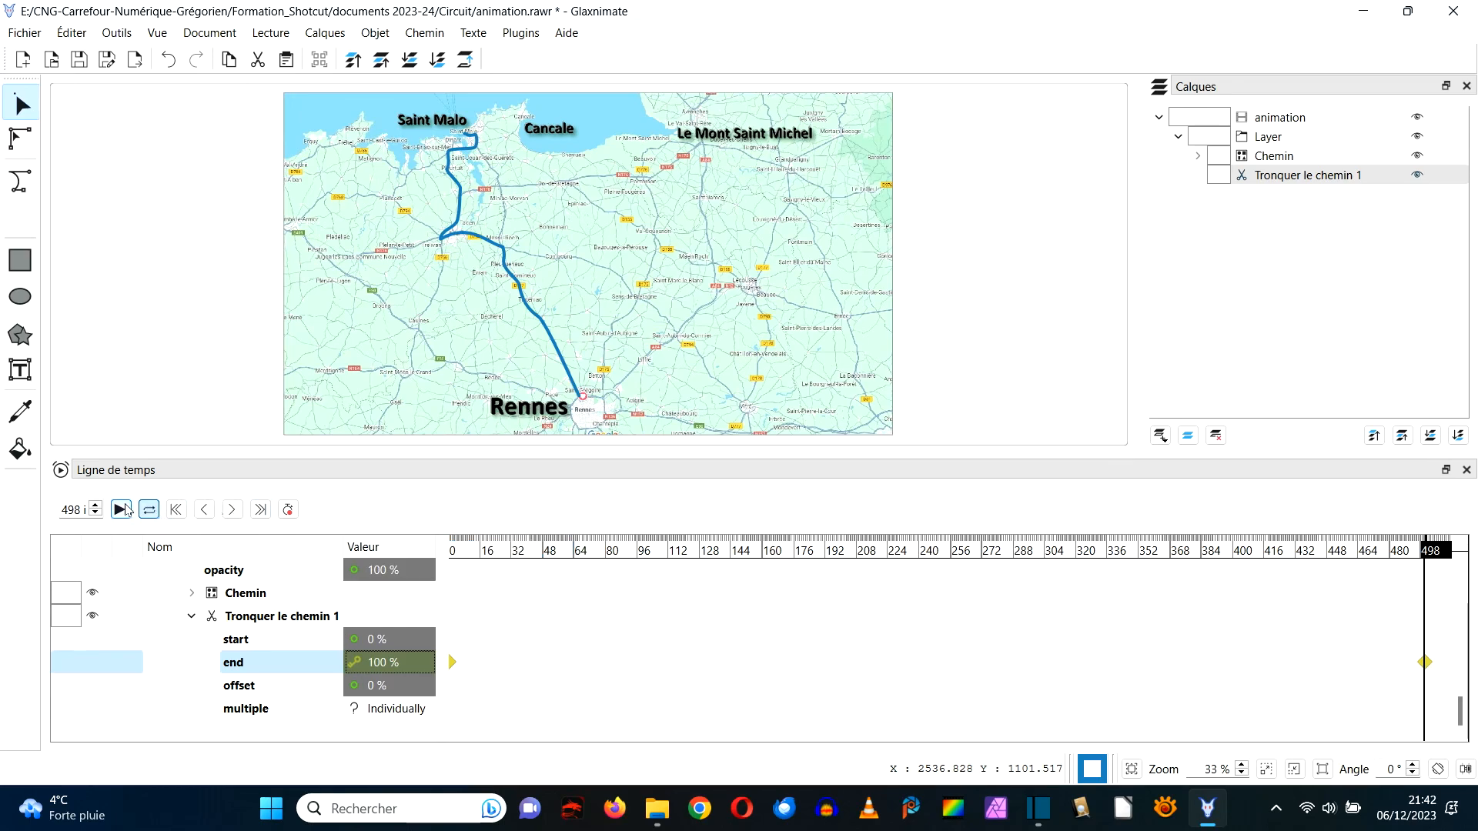
Step: Preview the route animation from the first frame and pause it
left_click(176, 510)
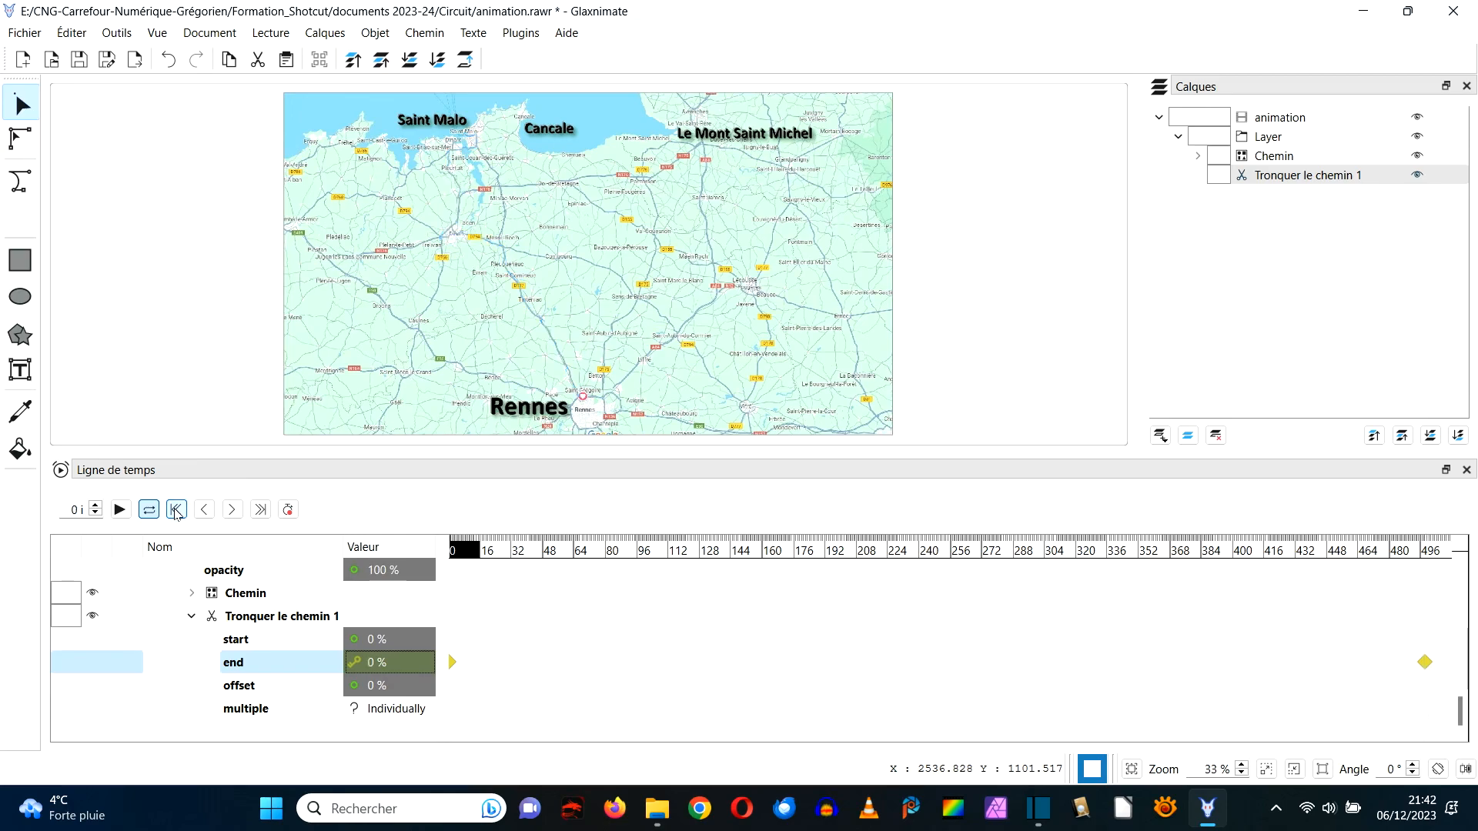
left_click(120, 510)
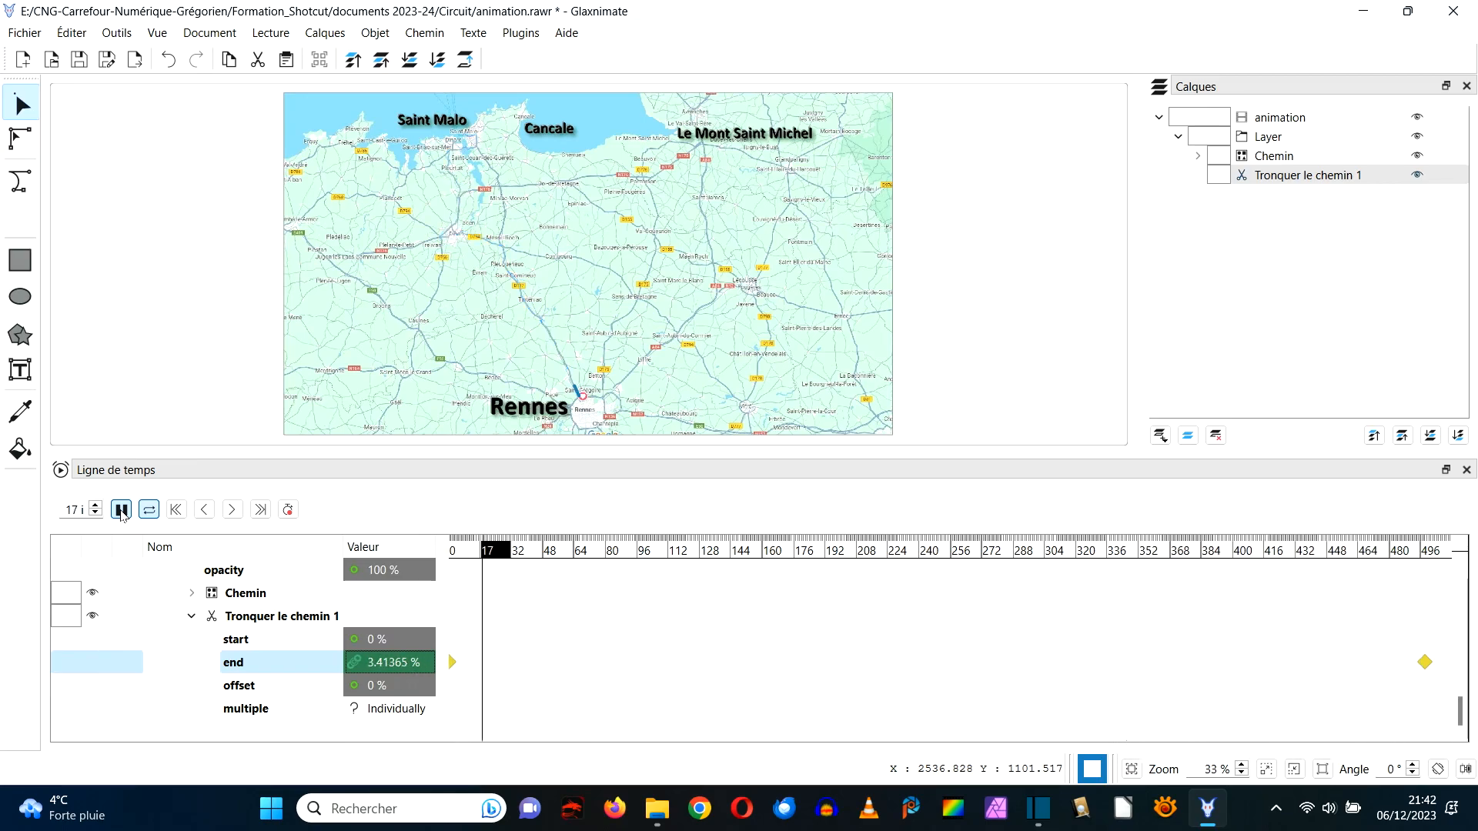
left_click(121, 510)
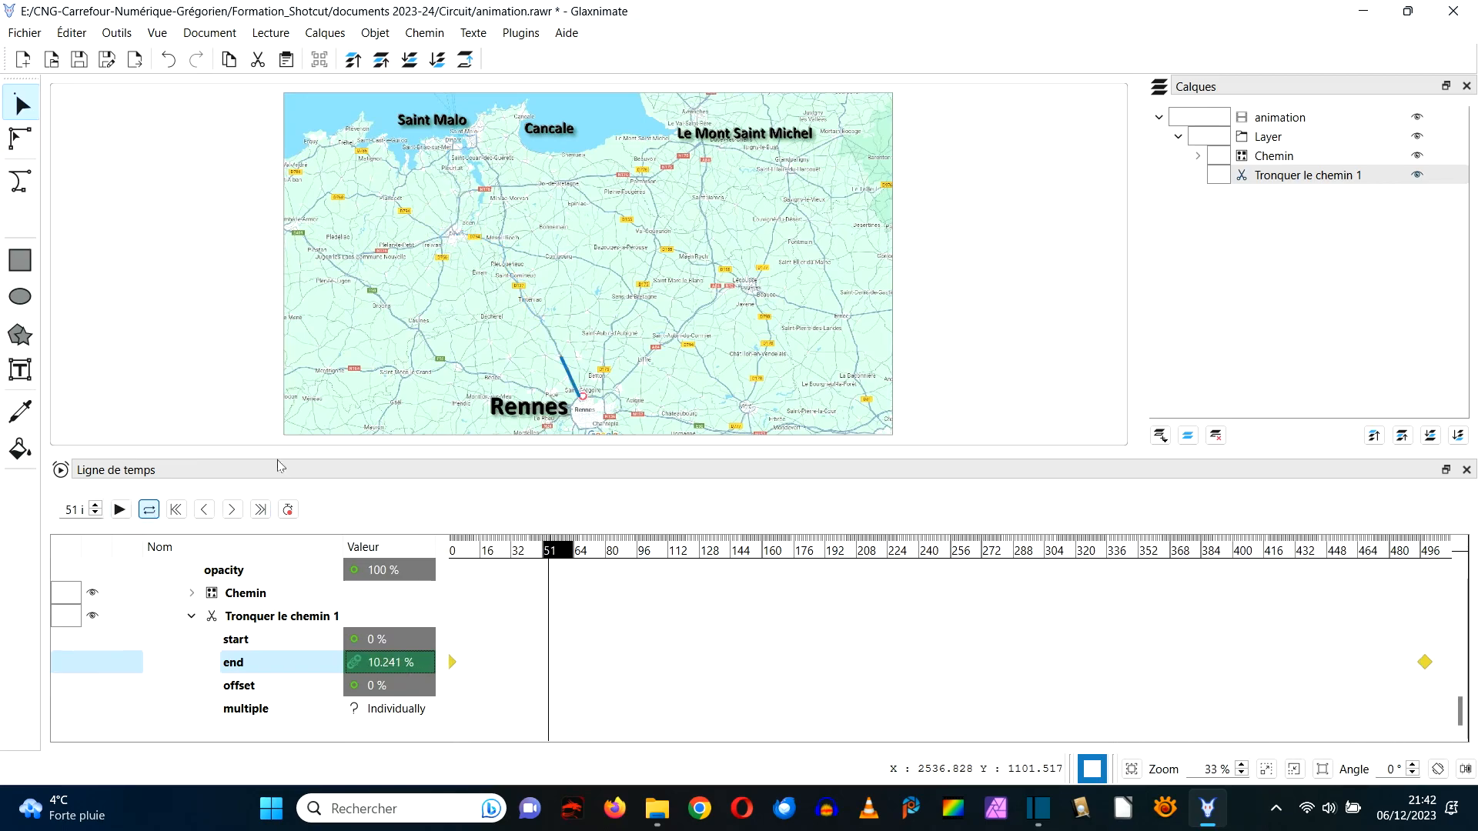
Step: Save the animation file, and switch to Shotcut to play the project with the animated route
left_click(80, 60)
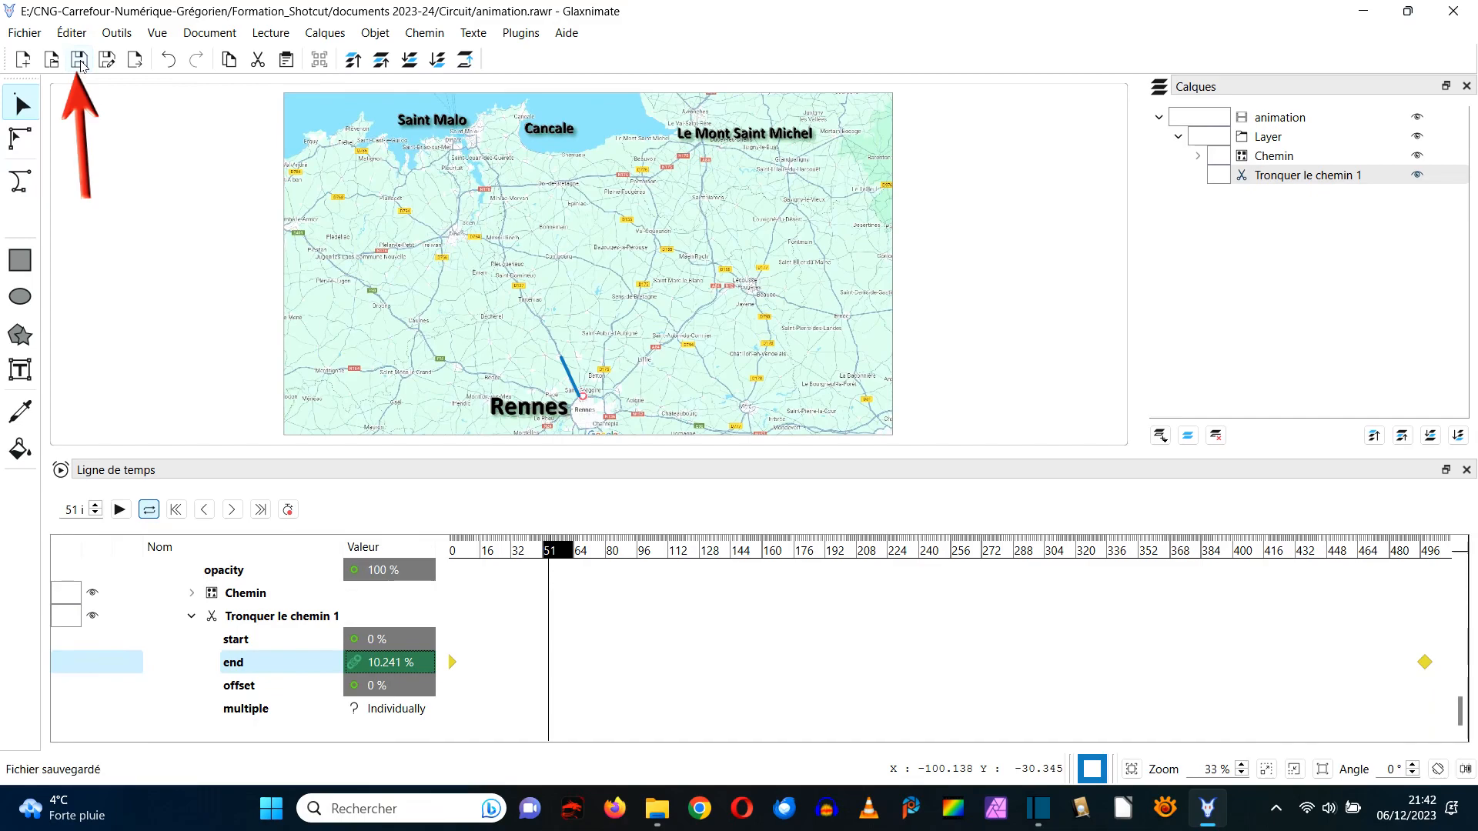
left_click(1407, 10)
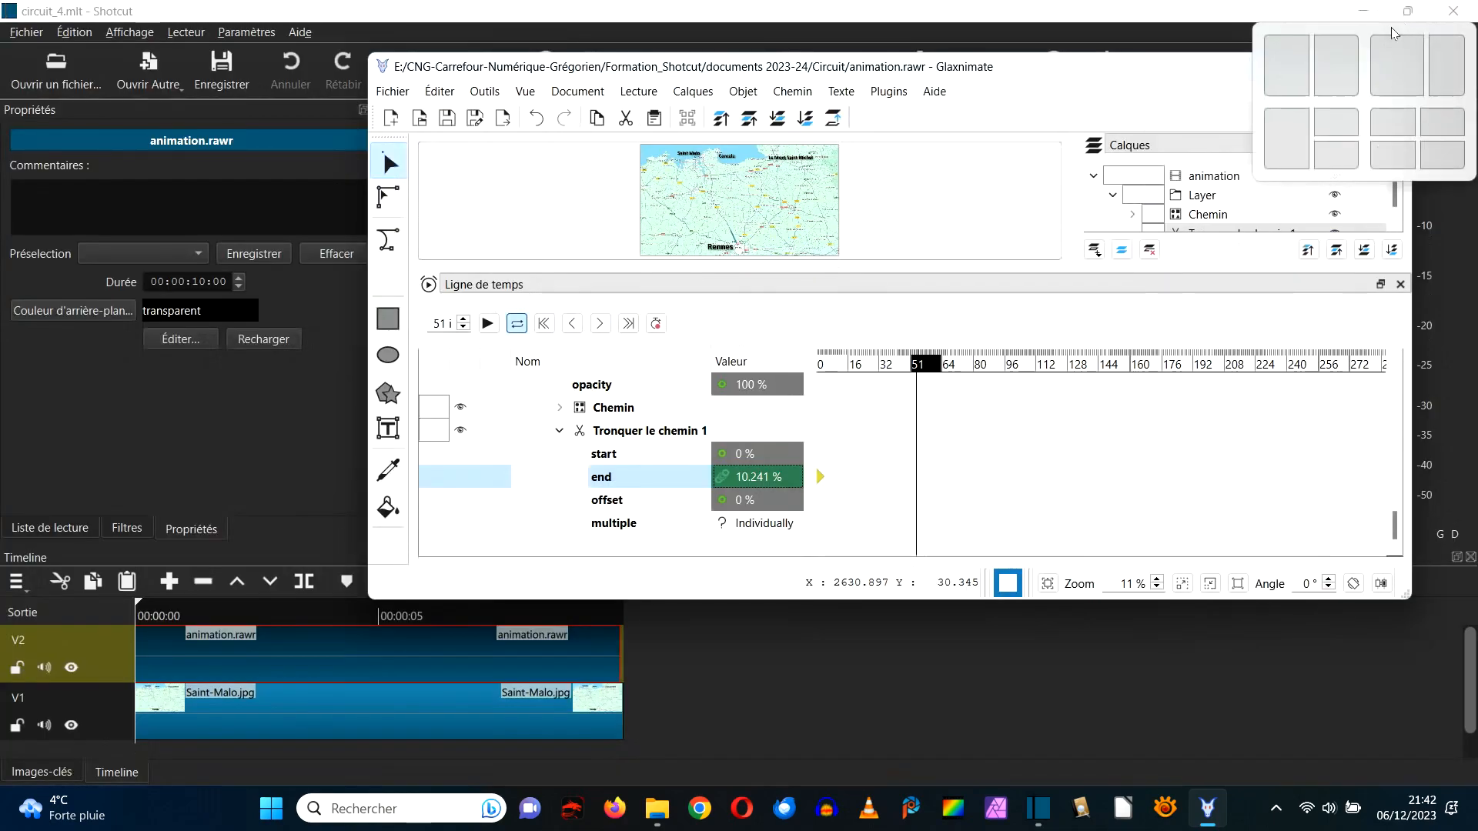
left_click(803, 667)
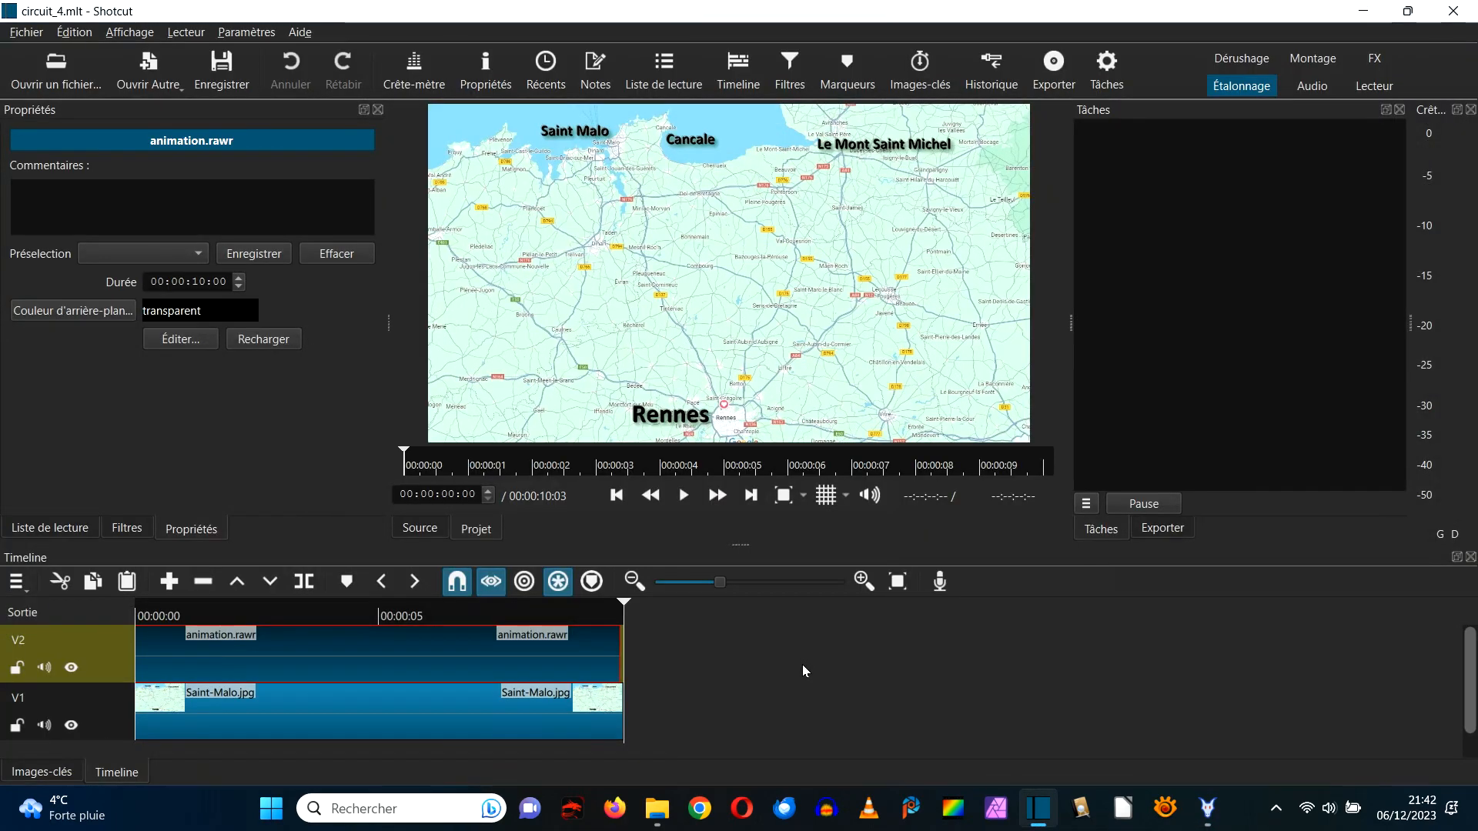
left_click(684, 497)
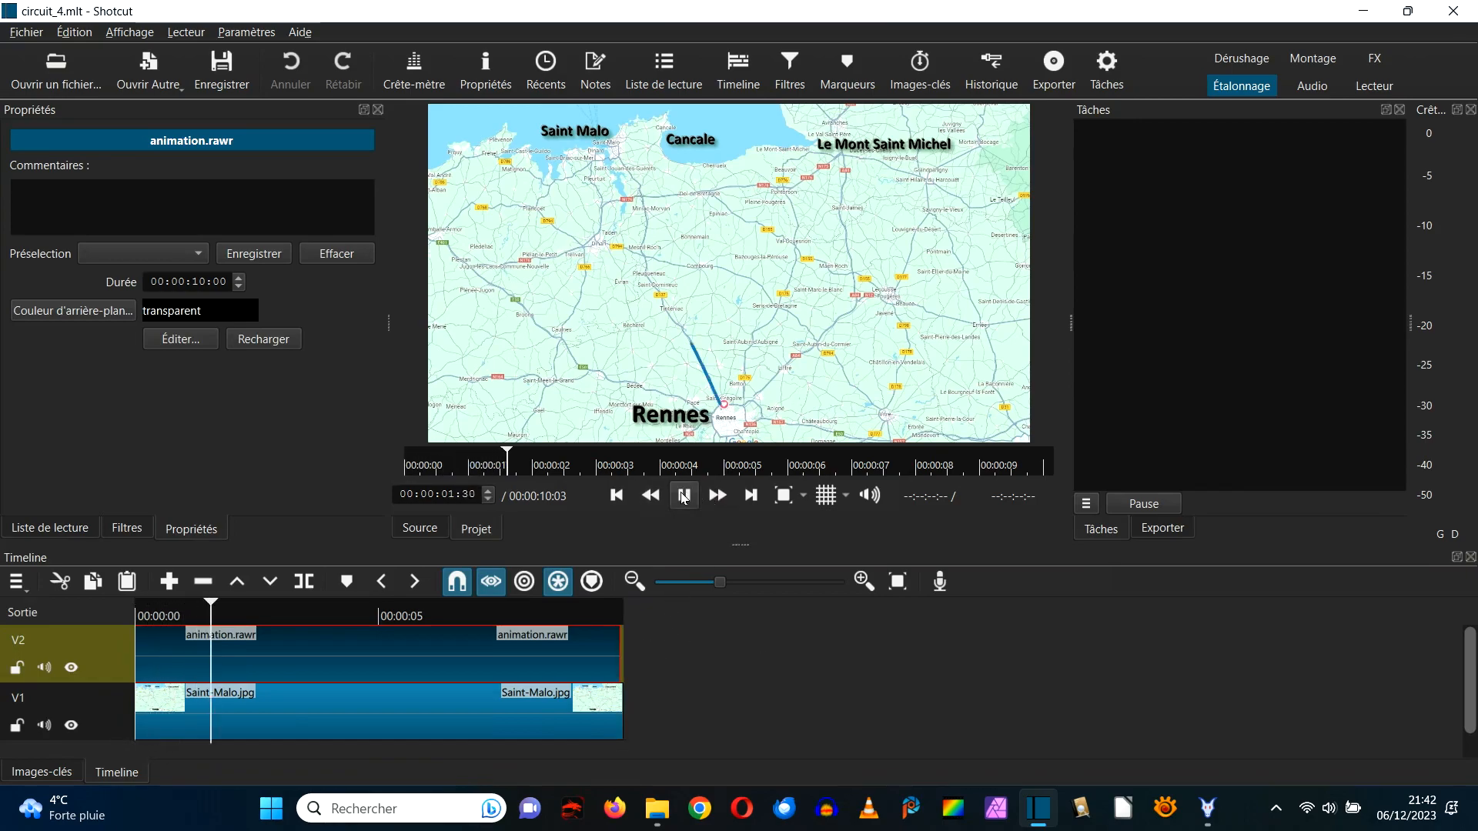